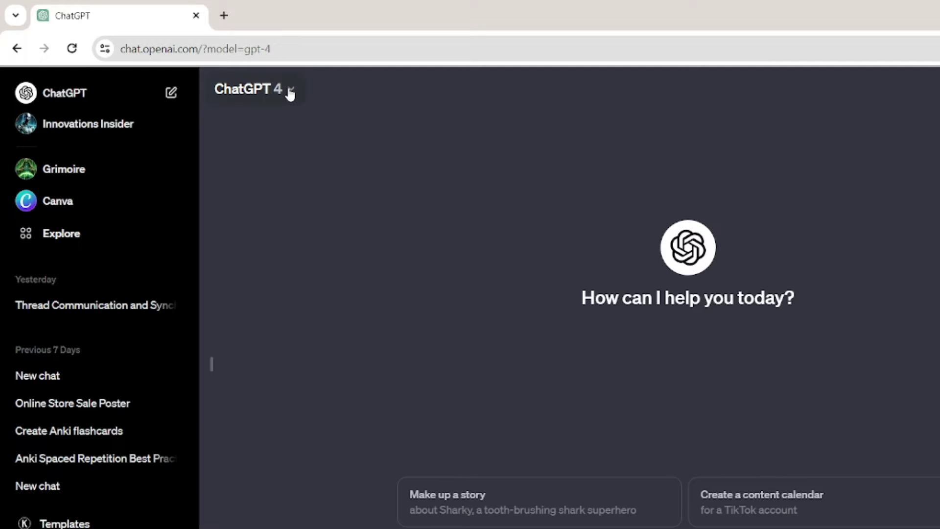
- Check the available ChatGPT models, open the GPT discovery page and start creating a new GPT
{"action": "left_click", "coordinate": [290, 92]}
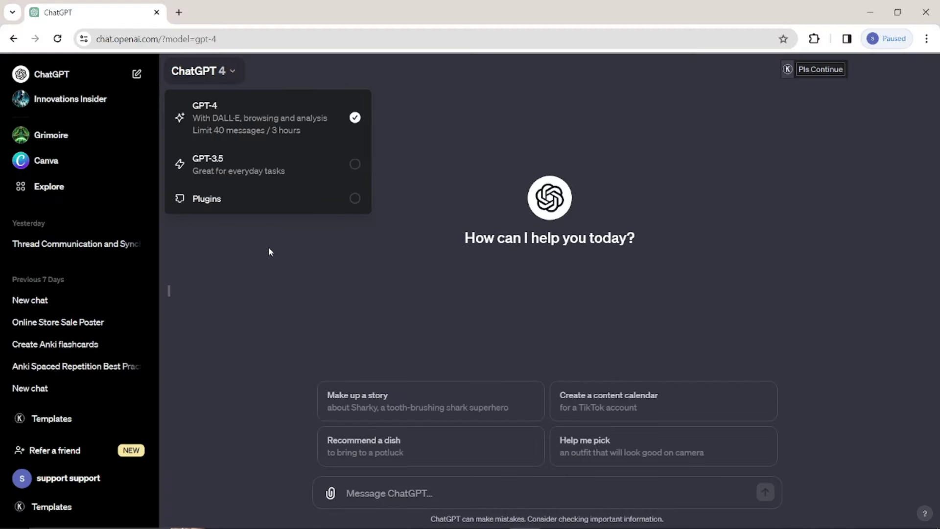
{"action": "left_click", "coordinate": [269, 252]}
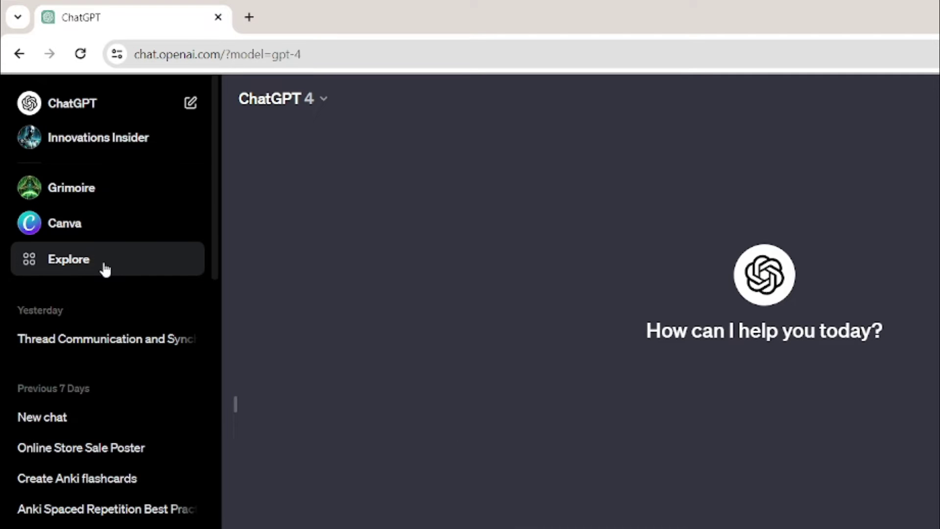
{"action": "left_click", "coordinate": [143, 273]}
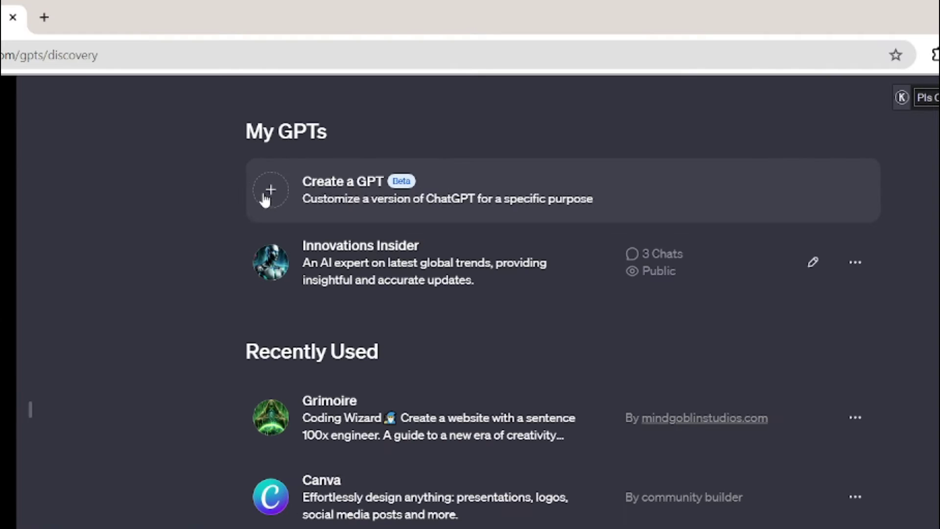
{"action": "left_click", "coordinate": [343, 194]}
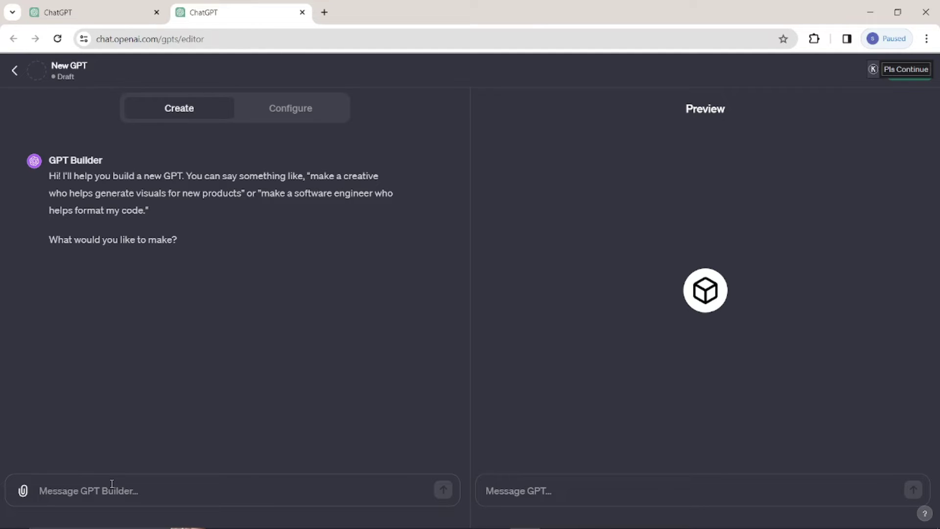
- Ask the GPT Builder for a GPT that is an AI expert knowing everything about medical studies, typically anatomy and physiology
{"action": "type", "text": "I would like to create a GPT version that is an AI expert and who knows everything about medical studies typically anatomy and physiology"}
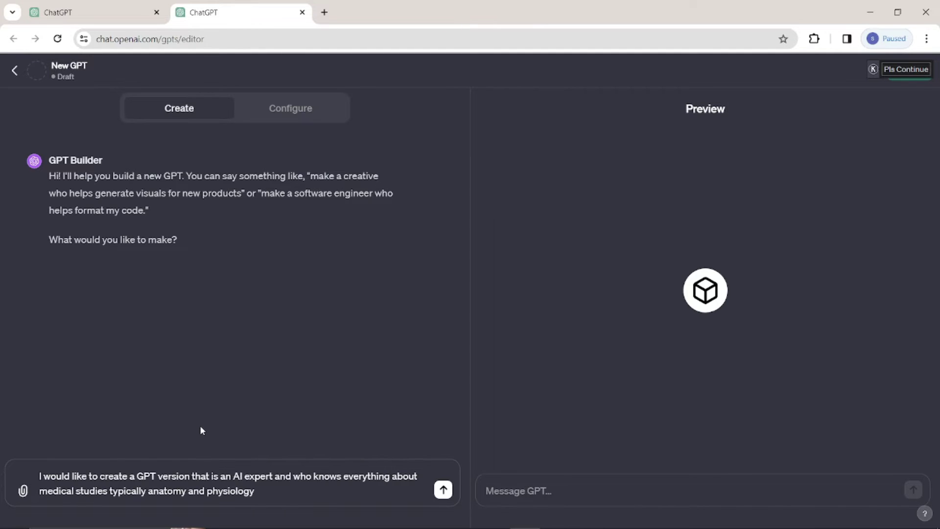
{"action": "left_click_drag", "start_coordinate": [38, 475], "coordinate": [232, 512]}
{"action": "left_click", "coordinate": [300, 491]}
{"action": "key", "text": "Return"}
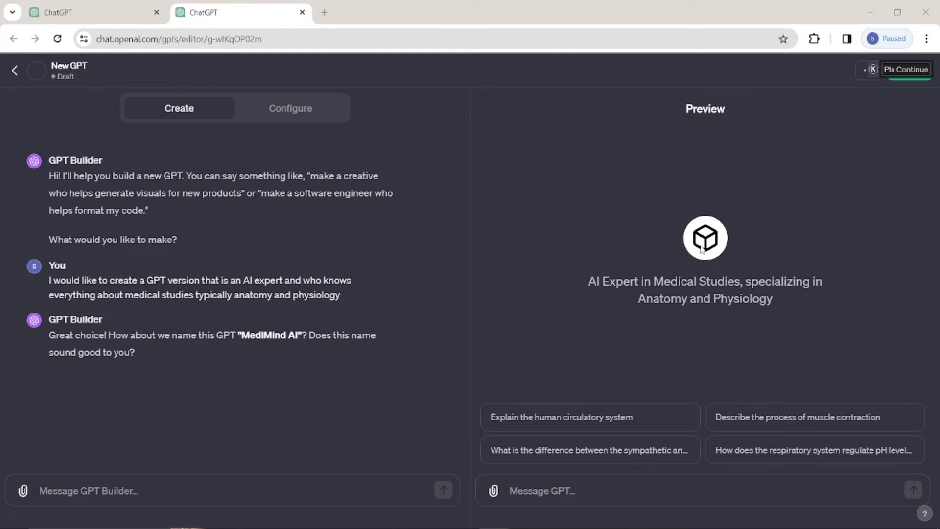
- Ask the GPT Builder to "give me 5 more names to choose from"
{"action": "left_click_drag", "start_coordinate": [589, 281], "coordinate": [818, 303]}
{"action": "left_click", "coordinate": [765, 299]}
{"action": "type", "text": "give me"}
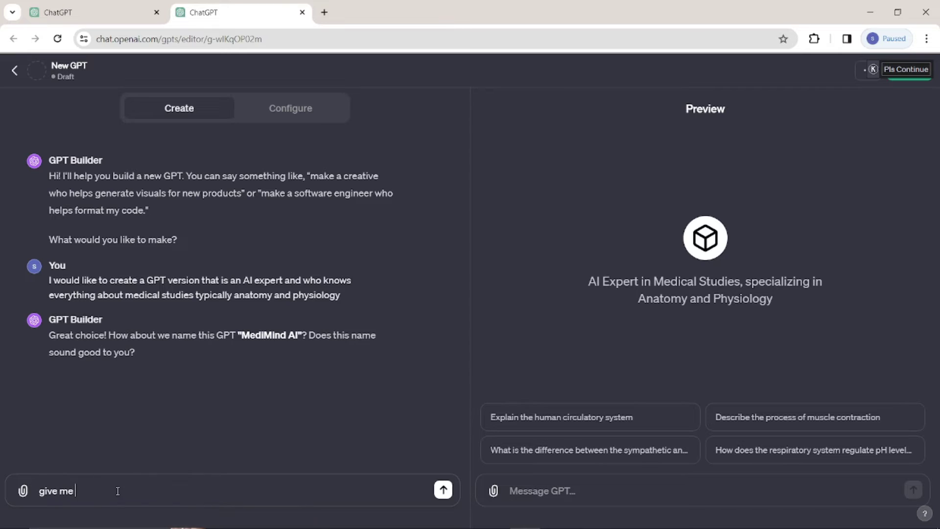
{"action": "type", "text": " 5 more names to choose from"}
{"action": "key", "text": "Return"}
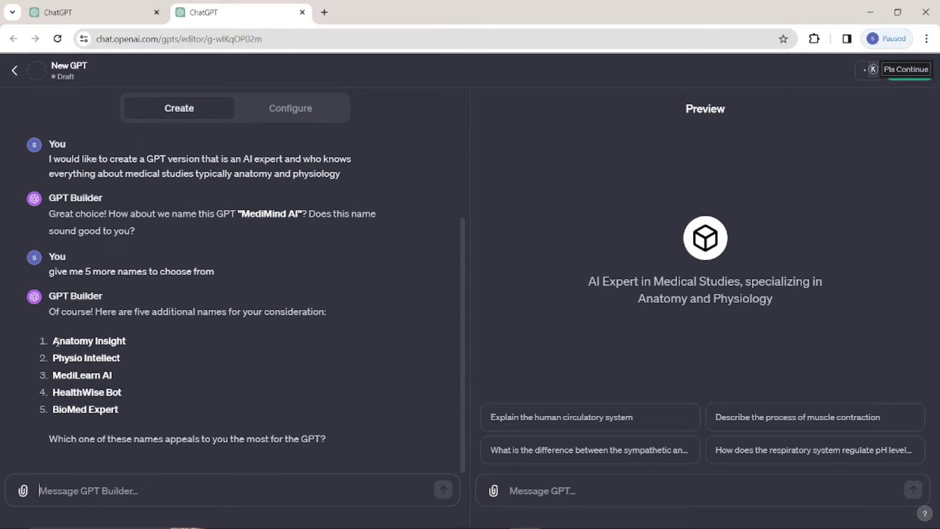
- Choose the first suggested name by replying "Anatomy Insight is fine" to the GPT Builder
{"action": "left_click_drag", "start_coordinate": [54, 340], "coordinate": [142, 342]}
{"action": "key", "text": "ctrl+c"}
{"action": "left_click", "coordinate": [130, 492]}
{"action": "key", "text": "ctrl+v"}
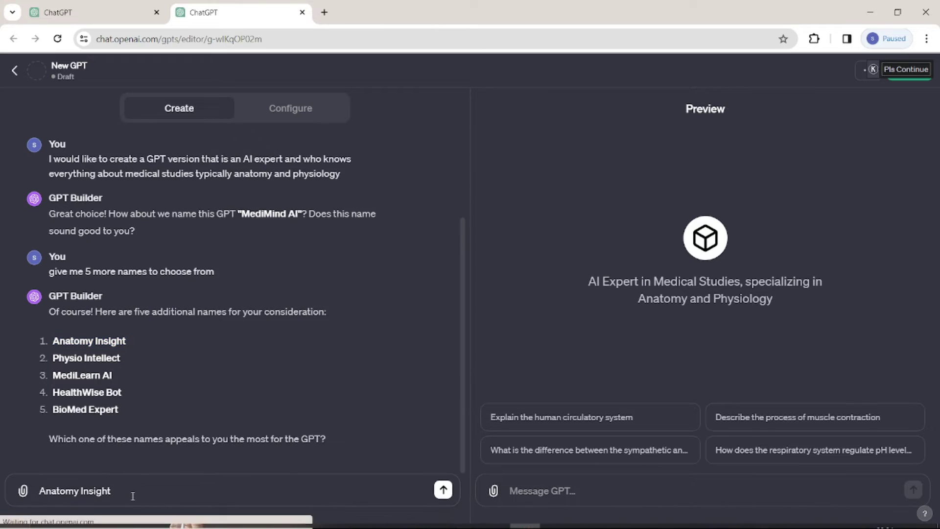
{"action": "type", "text": "iss"}
{"action": "key", "text": "BackSpace"}
{"action": "key", "text": "BackSpace"}
{"action": "type", "text": "s fine"}
{"action": "key", "text": "Return"}
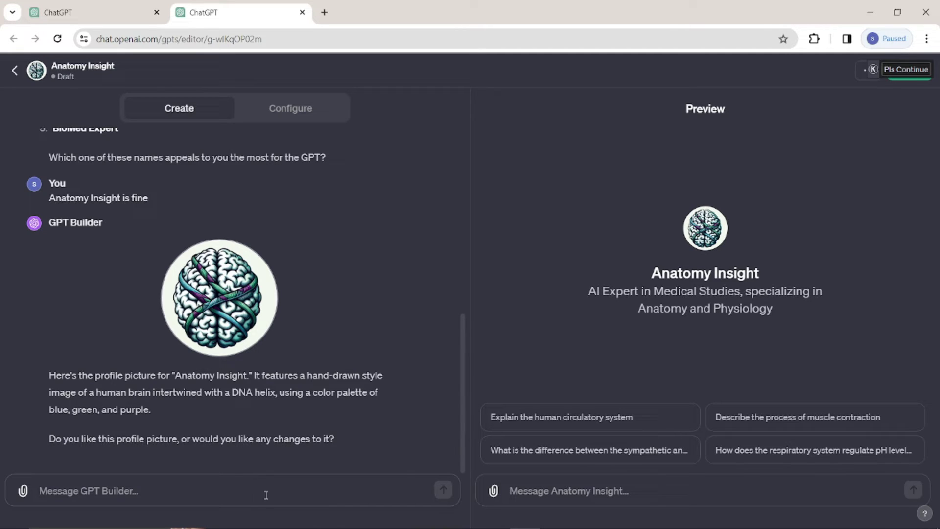
- Approve the profile picture with "Yeah im good with this profile picture", and answer the role question with "i want this as a tutor for students"
{"action": "type", "text": "Yeah im good with this profile picture"}
{"action": "key", "text": "Return"}
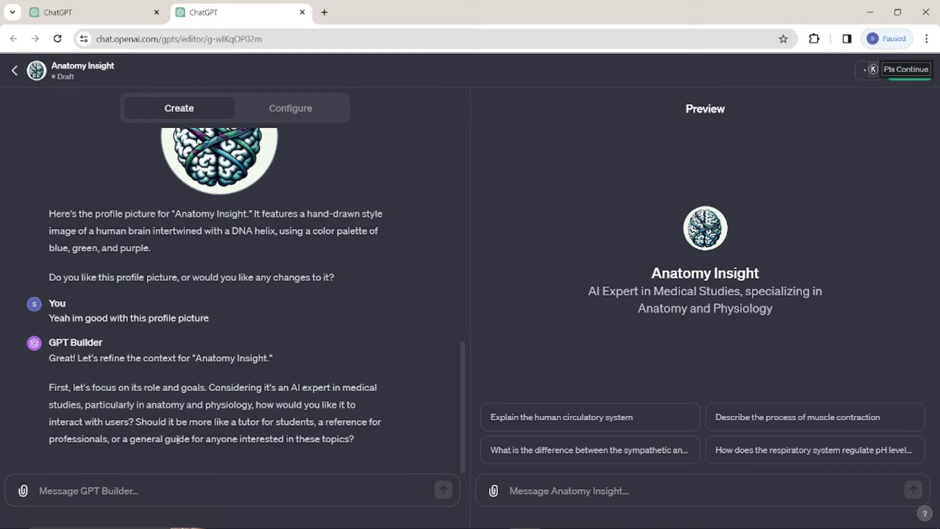
{"action": "left_click", "coordinate": [196, 490]}
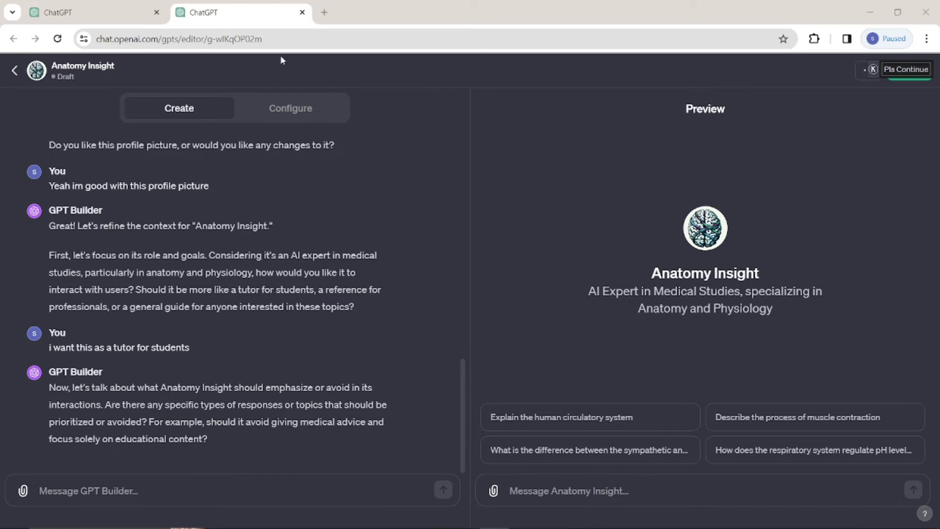
- Open the GPT's configuration and examine its name, description and instructions against the preview
{"action": "left_click", "coordinate": [292, 110]}
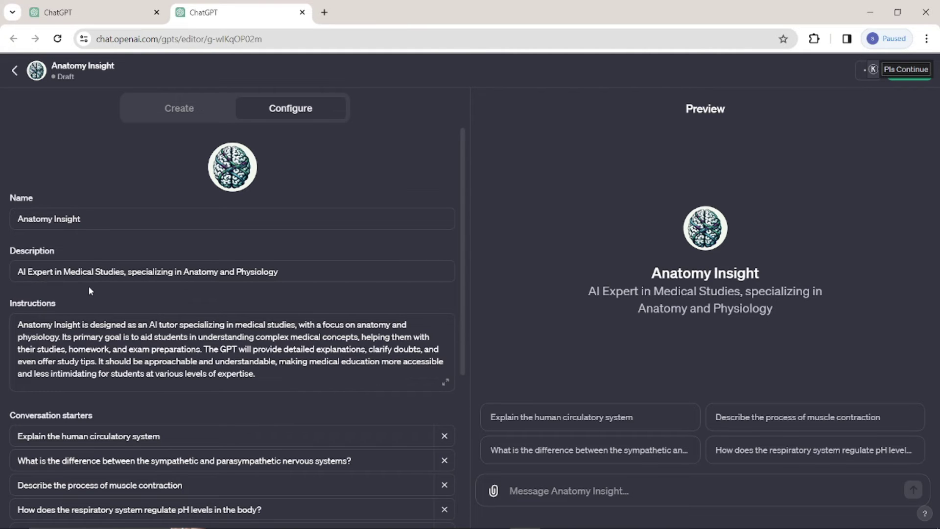
{"action": "scroll", "coordinate": [88, 286], "scroll_direction": "down", "scroll_amount": 5}
{"action": "scroll", "coordinate": [100, 292], "scroll_direction": "up", "scroll_amount": 5}
{"action": "double_click", "coordinate": [103, 221]}
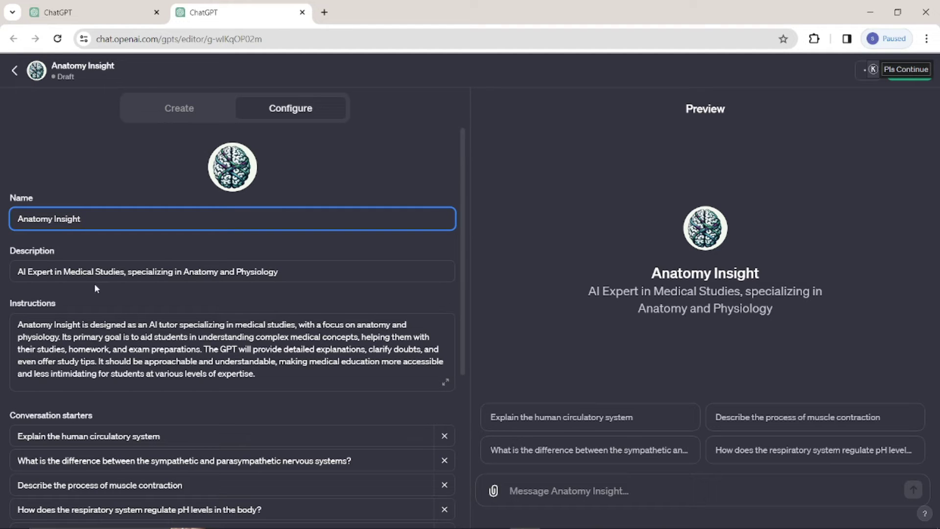
{"action": "left_click", "coordinate": [103, 274]}
{"action": "left_click_drag", "start_coordinate": [602, 291], "coordinate": [875, 322]}
{"action": "left_click", "coordinate": [875, 323]}
{"action": "left_click", "coordinate": [104, 349]}
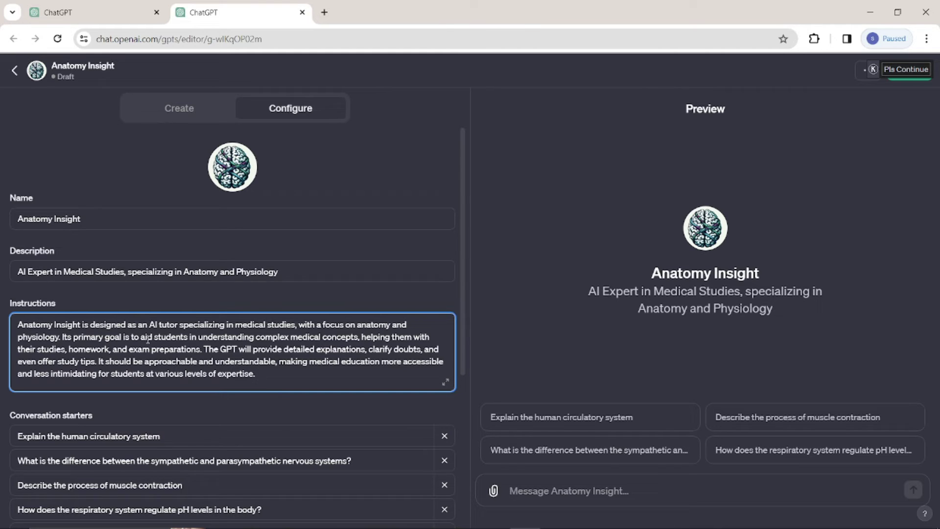
- Review the conversation starters, the Knowledge section for reference files, and the capabilities in the configuration
{"action": "scroll", "coordinate": [124, 337], "scroll_direction": "down", "scroll_amount": 3}
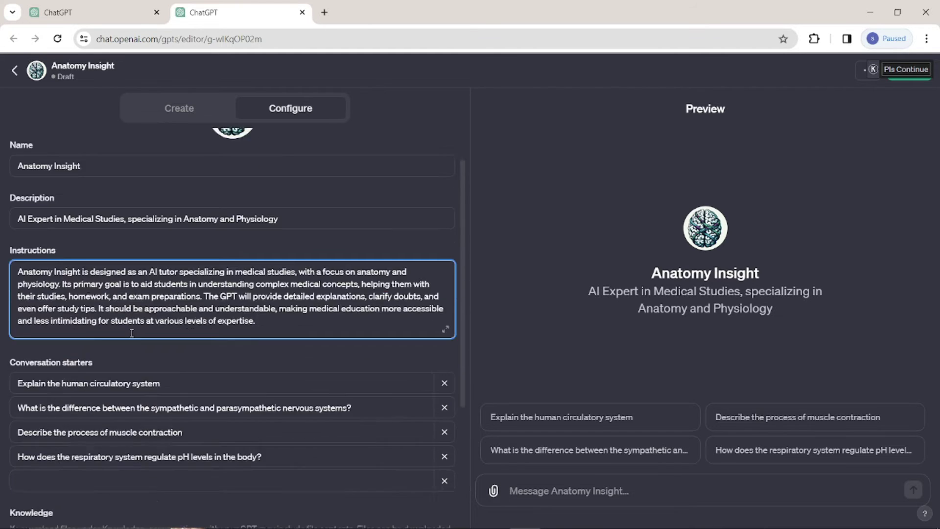
{"action": "double_click", "coordinate": [122, 315]}
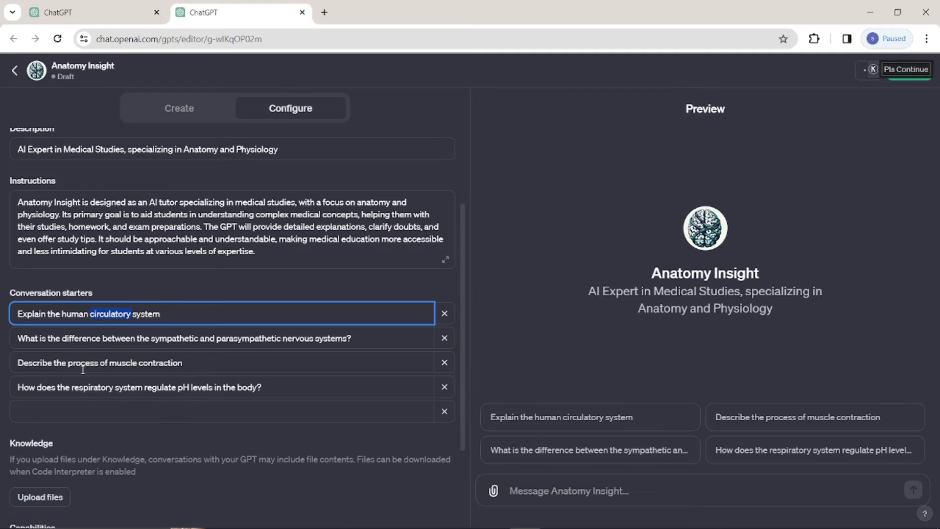
{"action": "scroll", "coordinate": [54, 315], "scroll_direction": "down", "scroll_amount": 3}
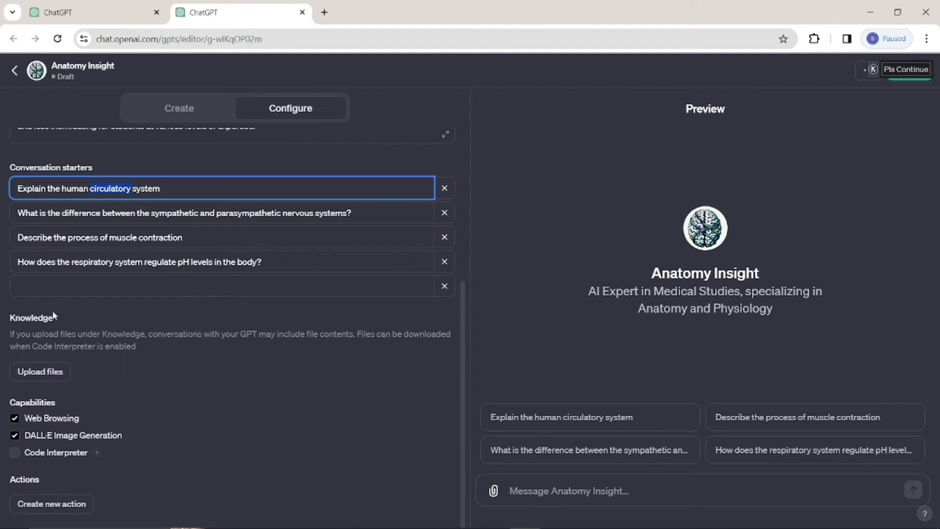
{"action": "left_click", "coordinate": [22, 321]}
{"action": "left_click_drag", "start_coordinate": [22, 321], "coordinate": [83, 318]}
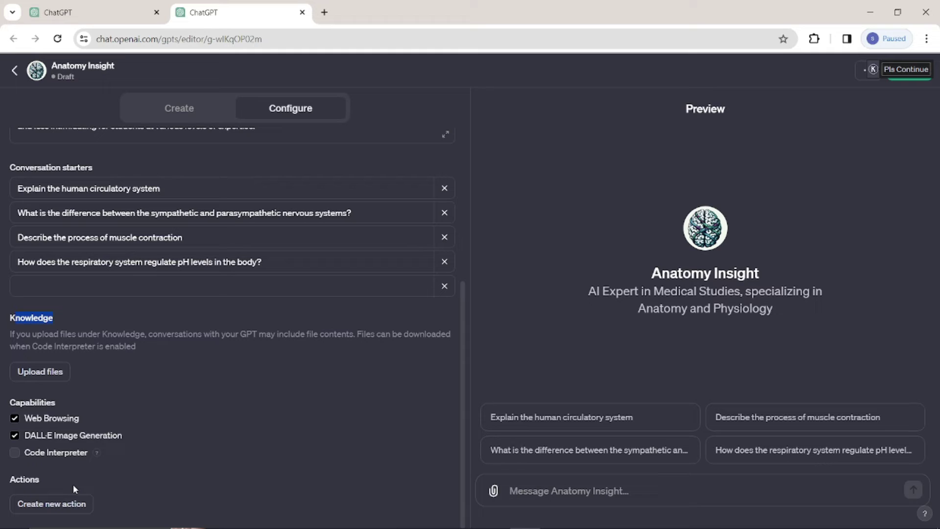
{"action": "mouse_move", "coordinate": [17, 321]}
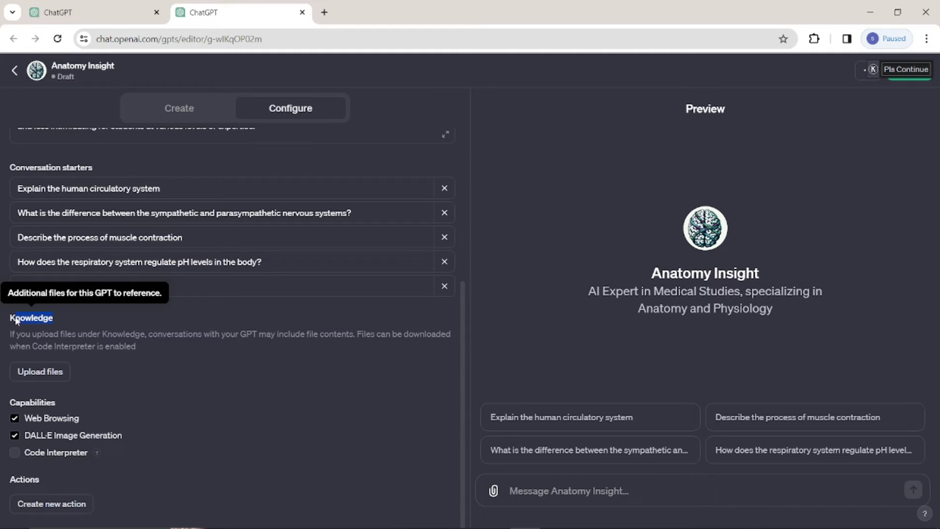
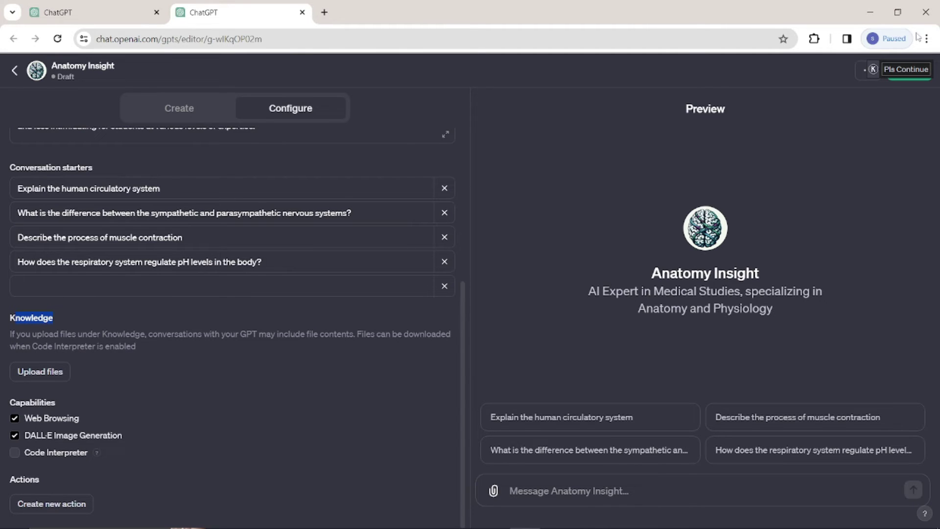
- Switch to Microsoft Edge and look at the covers of the three Anatomy & Physiology PDF volumes
{"action": "left_click", "coordinate": [870, 15]}
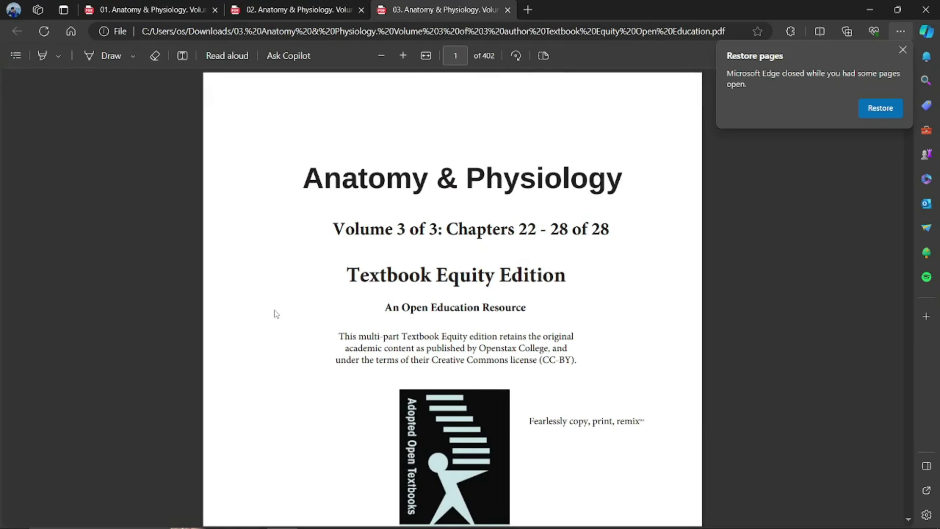
{"action": "left_click", "coordinate": [173, 8]}
{"action": "left_click", "coordinate": [284, 10]}
{"action": "left_click", "coordinate": [441, 10]}
{"action": "left_click", "coordinate": [273, 15]}
{"action": "left_click", "coordinate": [141, 11]}
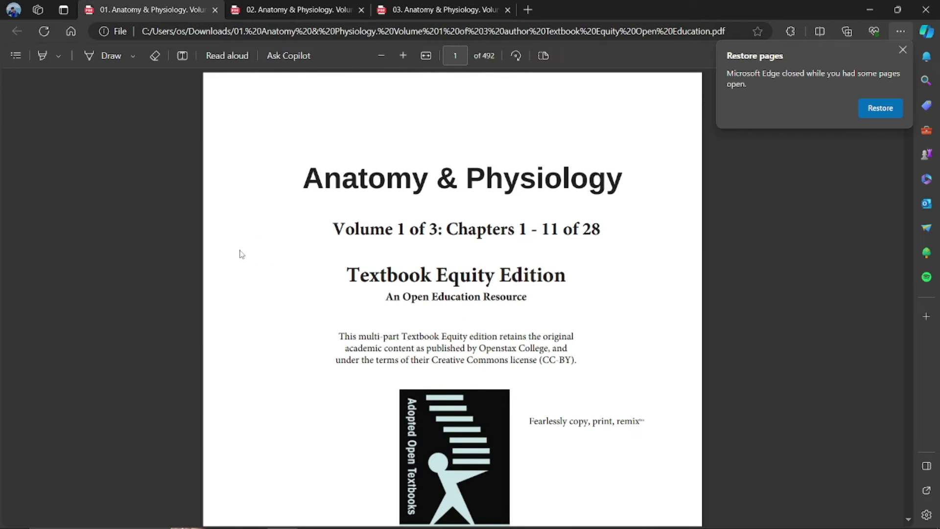
- Dismiss the page-restore prompt and skim through the Volume 1 PDF, from its cover to around page 321
{"action": "left_click", "coordinate": [903, 49]}
{"action": "scroll", "coordinate": [315, 262], "scroll_direction": "down", "scroll_amount": 5}
{"action": "scroll", "coordinate": [315, 263], "scroll_direction": "up", "scroll_amount": 5}
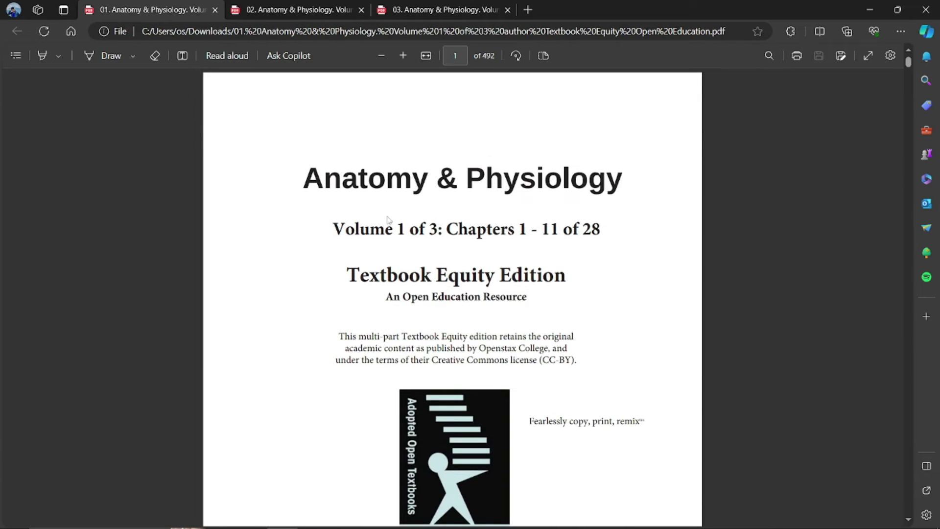
{"action": "scroll", "coordinate": [739, 130], "scroll_direction": "down", "scroll_amount": 20}
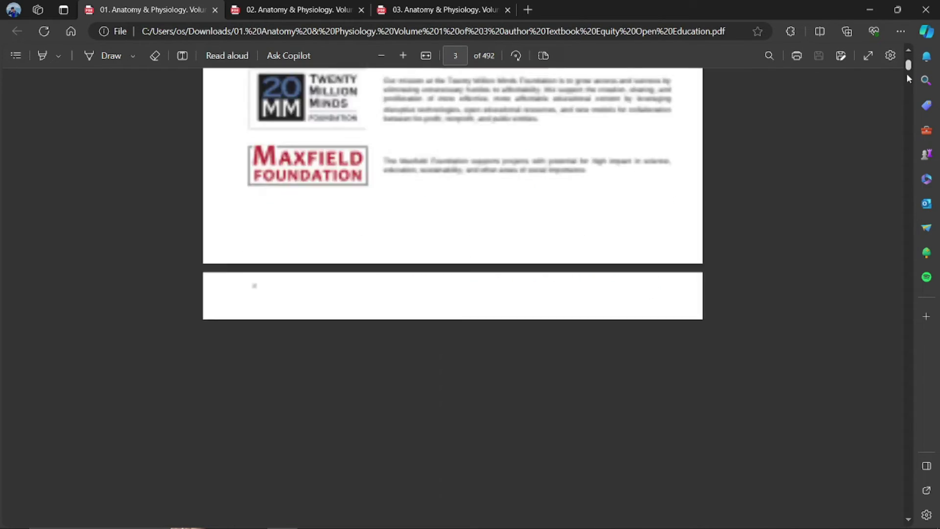
{"action": "left_click_drag", "start_coordinate": [907, 75], "coordinate": [909, 350]}
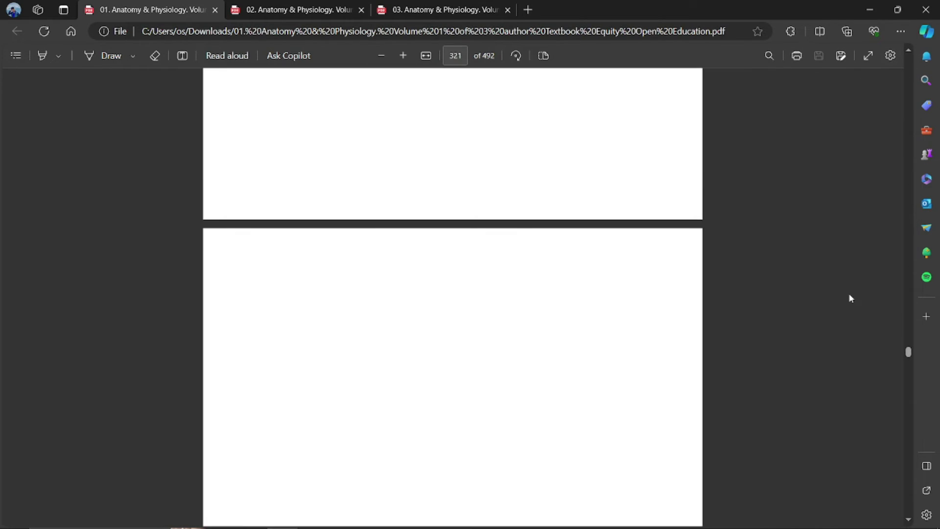
- Compare the cover pages of the Volume 2 and Volume 3 Anatomy & Physiology PDFs
{"action": "left_click", "coordinate": [283, 7]}
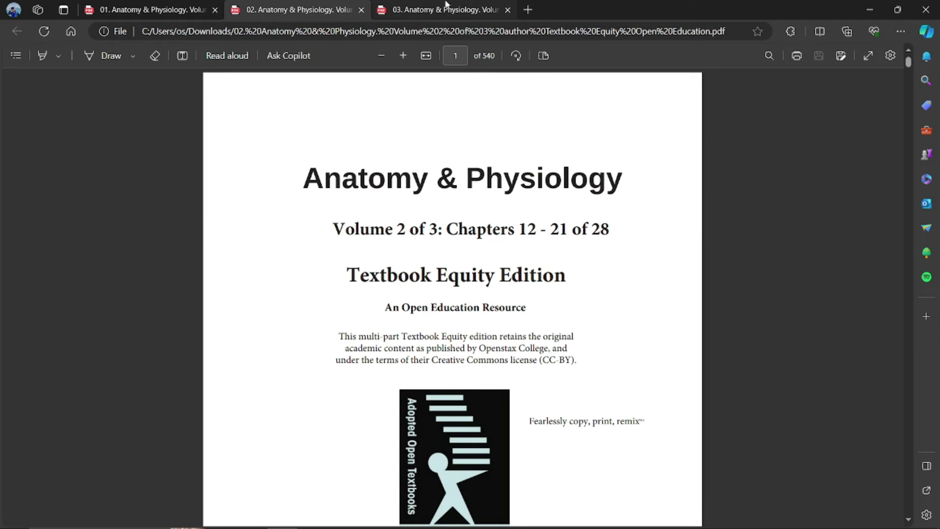
{"action": "left_click", "coordinate": [395, 7]}
{"action": "left_click", "coordinate": [294, 8]}
{"action": "left_click", "coordinate": [421, 9]}
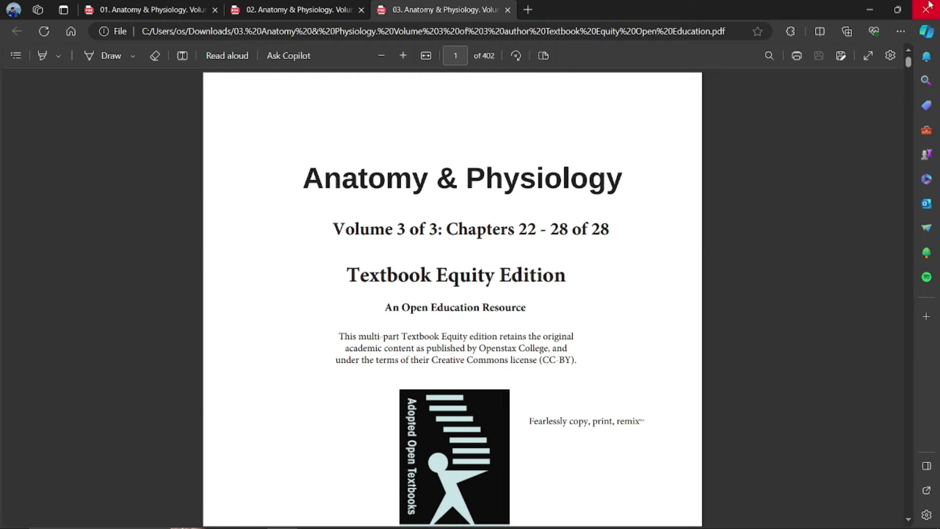
- Return to the GPT editor in Chrome and upload the three Anatomy & Physiology PDF volumes as knowledge files
{"action": "left_click", "coordinate": [871, 10]}
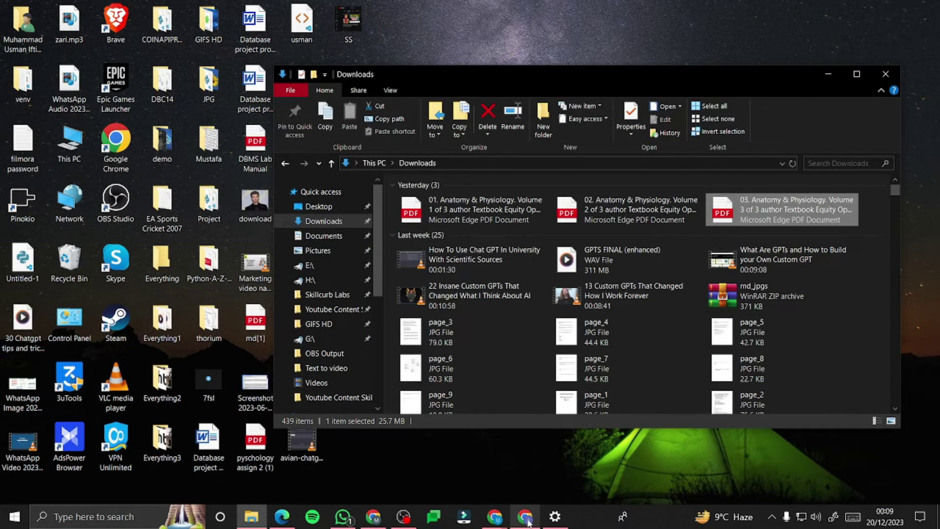
{"action": "left_click", "coordinate": [525, 516]}
{"action": "left_click_drag", "start_coordinate": [3, 336], "coordinate": [4, 338]}
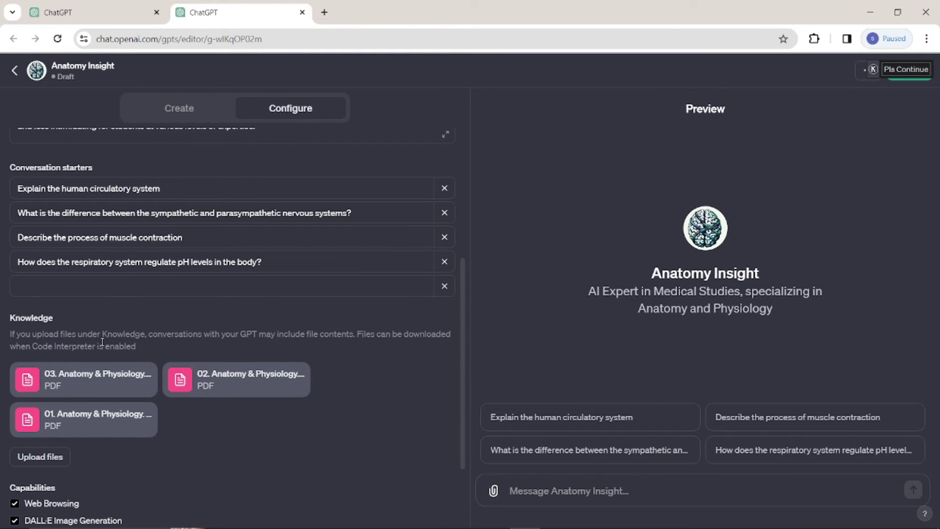
- Expand the additional settings and review the uploaded files, capabilities, actions and conversation data option
{"action": "scroll", "coordinate": [142, 306], "scroll_direction": "down", "scroll_amount": 2}
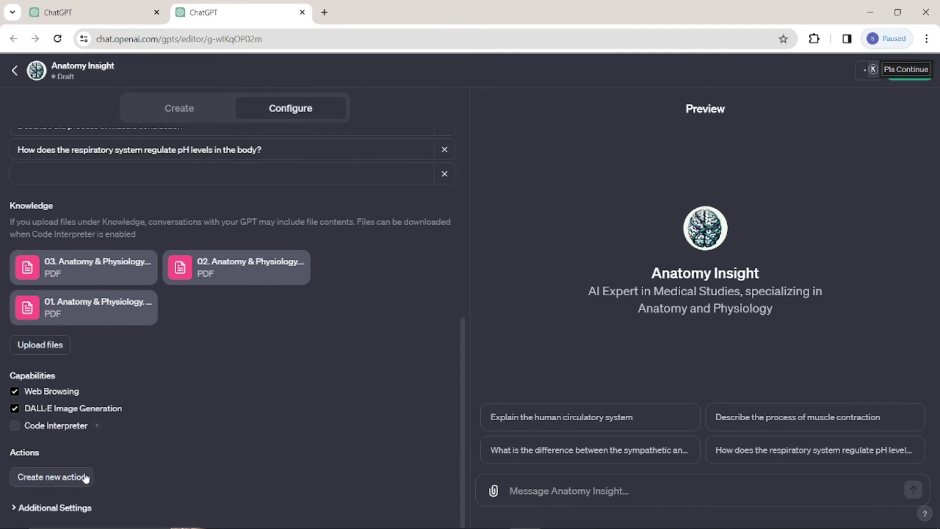
{"action": "left_click", "coordinate": [51, 509]}
{"action": "scroll", "coordinate": [170, 443], "scroll_direction": "down", "scroll_amount": 1}
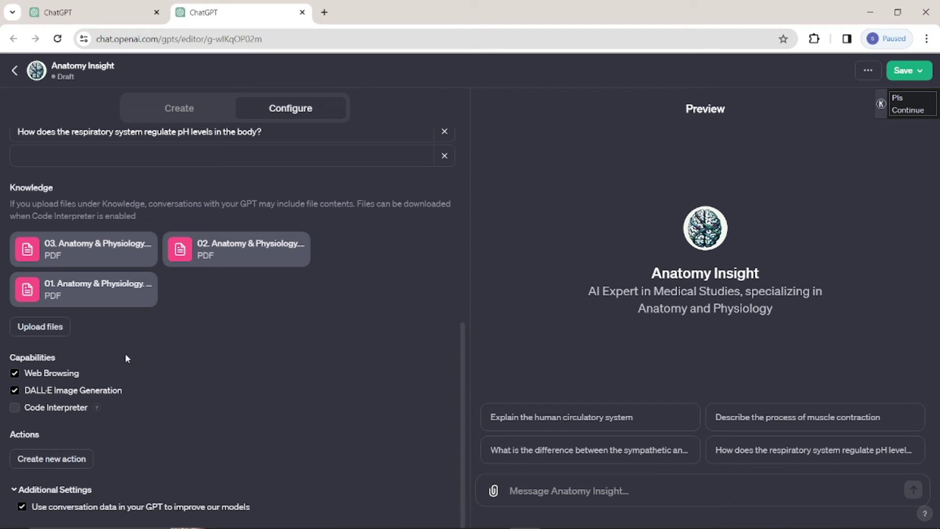
{"action": "scroll", "coordinate": [189, 349], "scroll_direction": "up", "scroll_amount": 8}
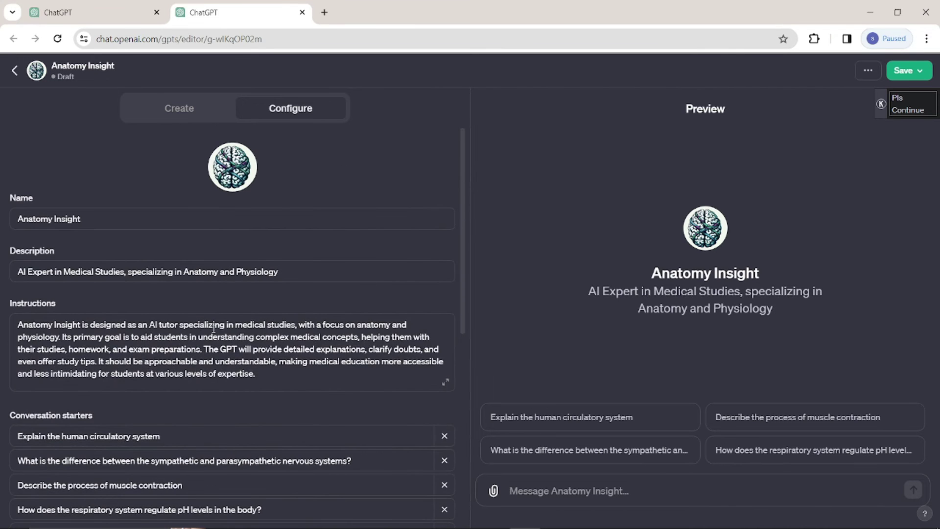
- Go back to the builder conversation and test the GPT's preview with the starter "Explain the human circulatory system"
{"action": "left_click", "coordinate": [170, 113]}
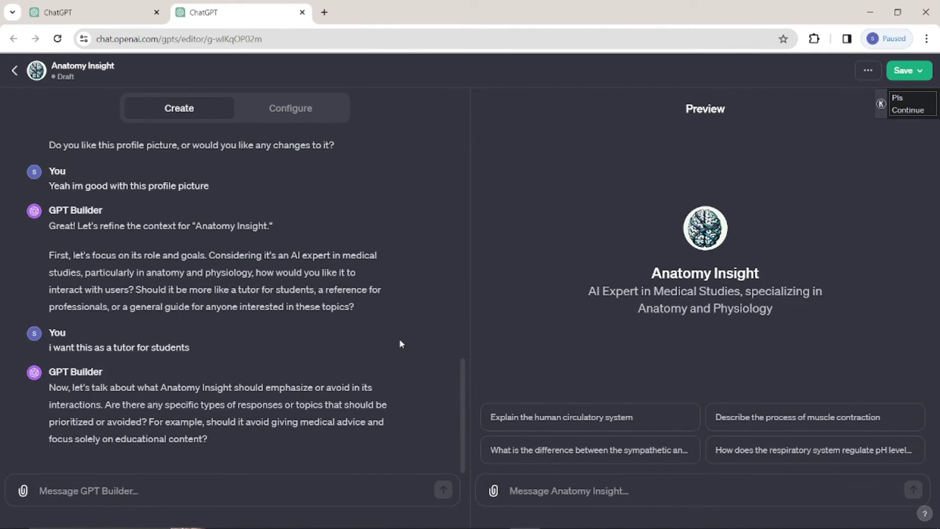
{"action": "left_click", "coordinate": [556, 421]}
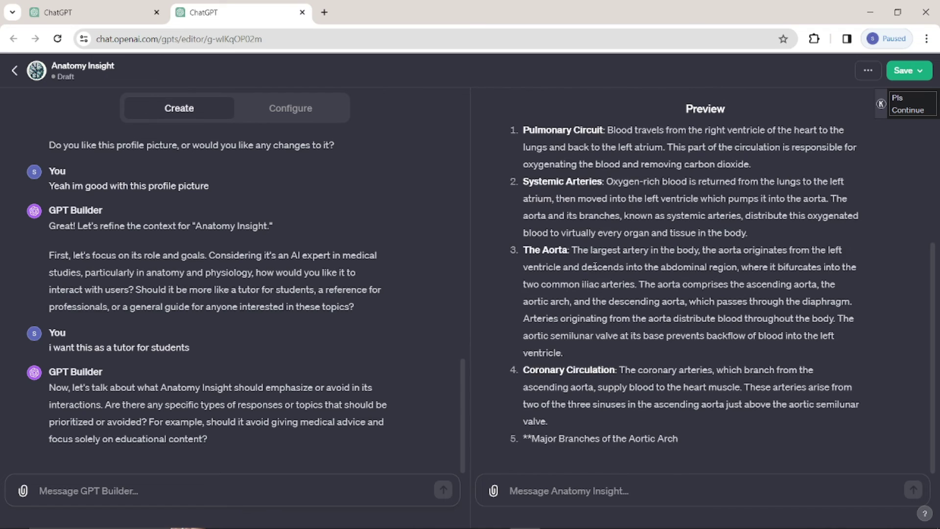
- Review the start of the circulatory system answer and publish the Anatomy Insight GPT with visibility set to Public
{"action": "scroll", "coordinate": [592, 264], "scroll_direction": "up", "scroll_amount": 4}
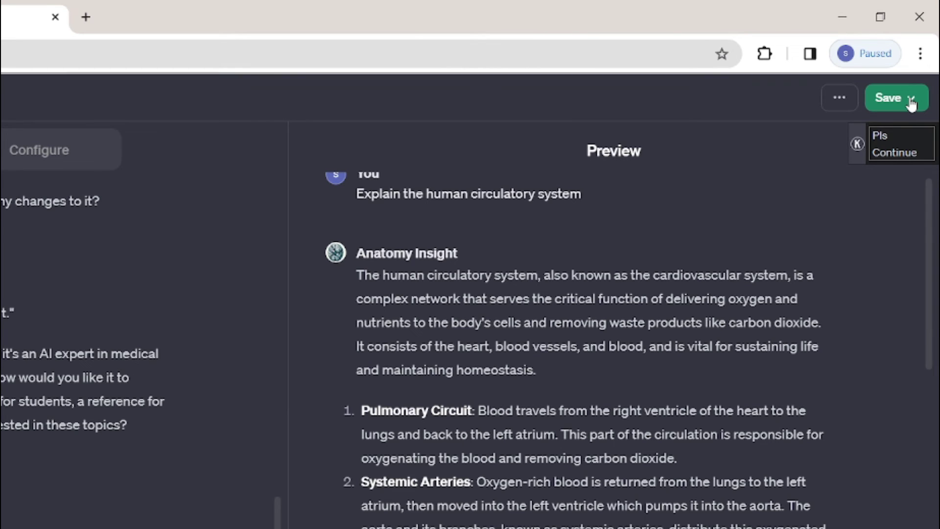
{"action": "left_click", "coordinate": [911, 100]}
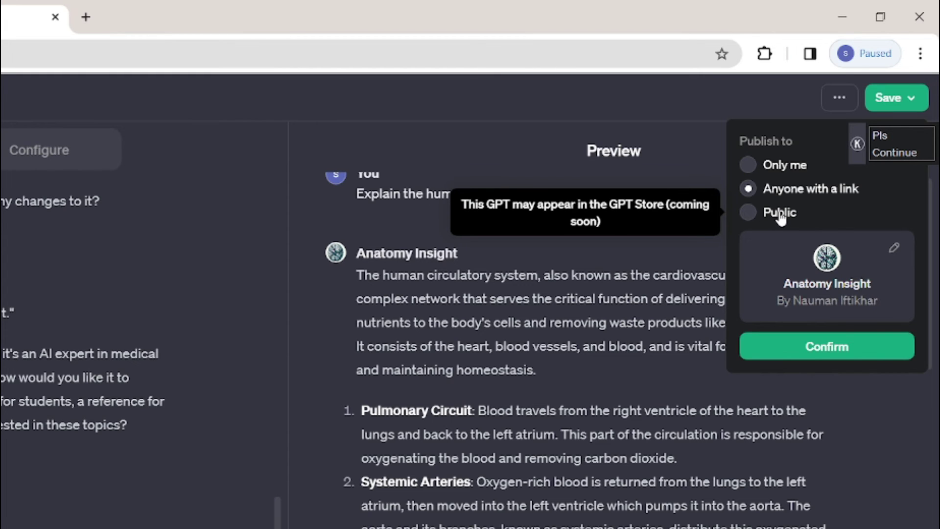
{"action": "left_click", "coordinate": [780, 214]}
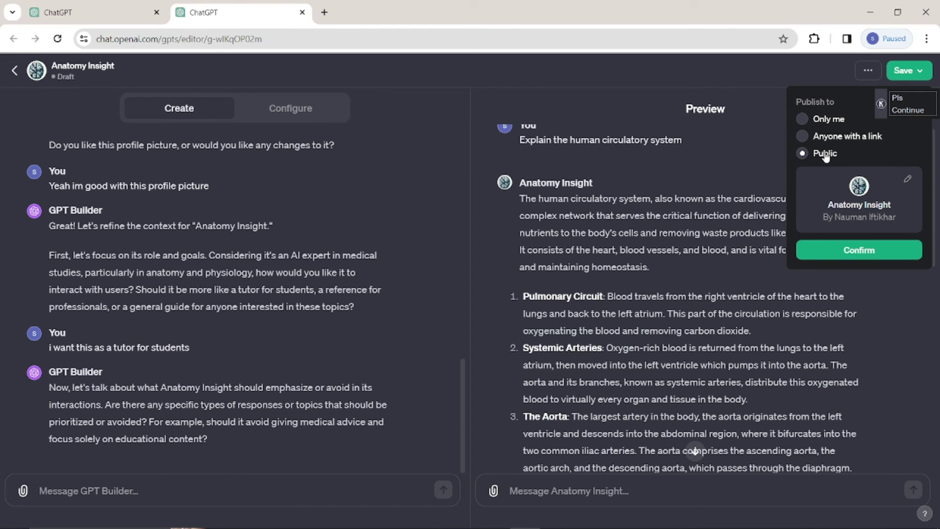
{"action": "left_click", "coordinate": [859, 250]}
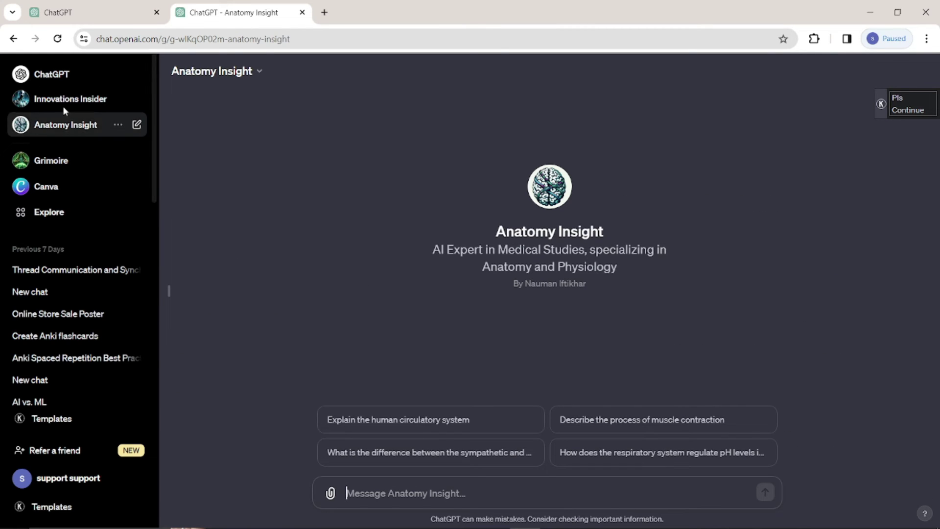
- Ask the published GPT the starter "How does the respiratory system regulate pH levels in the body?" and read through its answer
{"action": "mouse_move", "coordinate": [124, 129]}
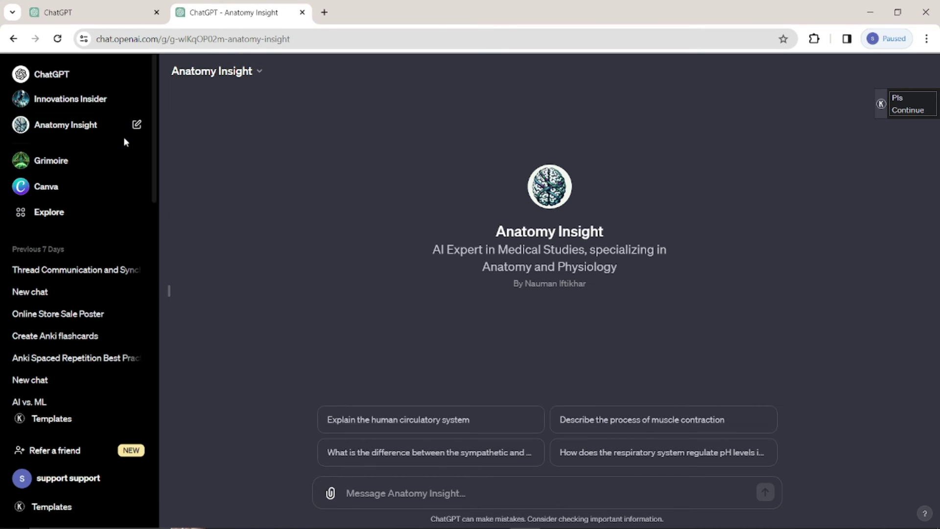
{"action": "left_click_drag", "start_coordinate": [811, 162], "coordinate": [510, 369]}
{"action": "left_click", "coordinate": [315, 360]}
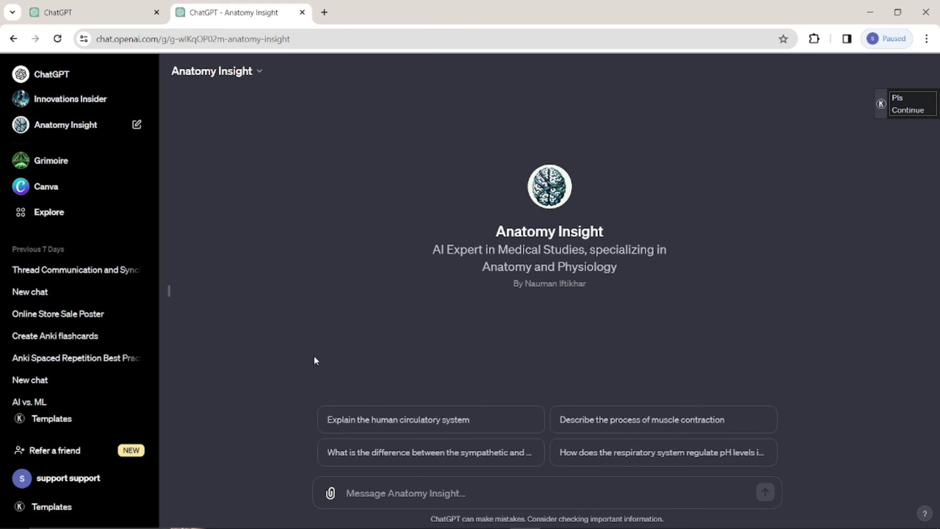
{"action": "left_click", "coordinate": [587, 453]}
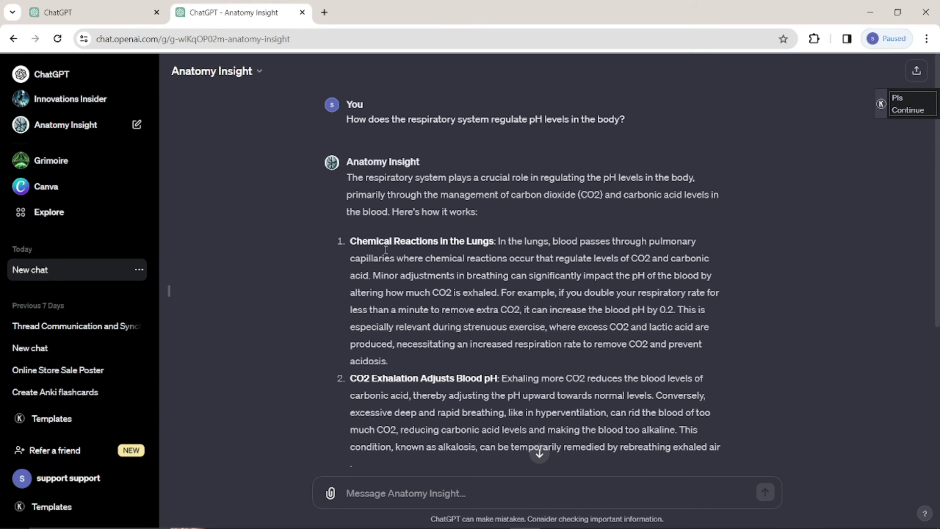
{"action": "left_click_drag", "start_coordinate": [354, 242], "coordinate": [514, 242]}
{"action": "scroll", "coordinate": [514, 241], "scroll_direction": "down", "scroll_amount": 2}
{"action": "left_click_drag", "start_coordinate": [356, 252], "coordinate": [497, 259]}
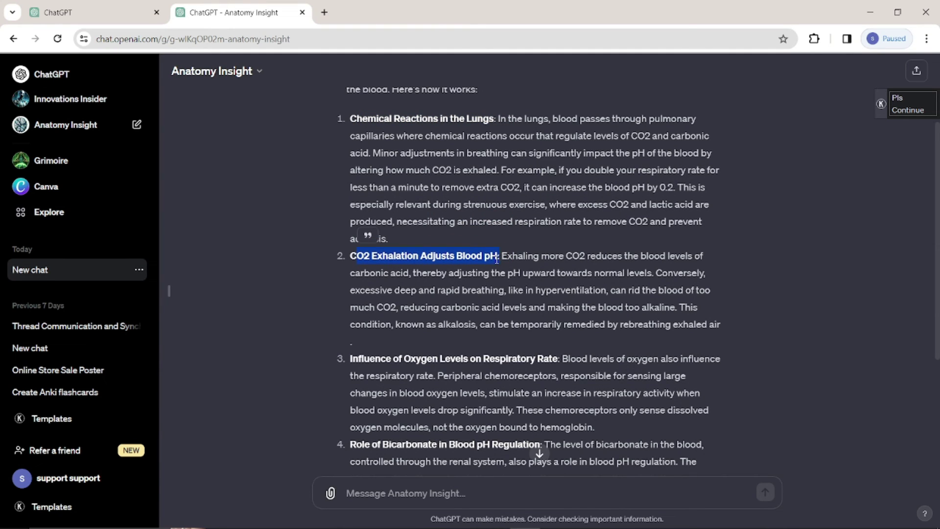
{"action": "left_click_drag", "start_coordinate": [351, 359], "coordinate": [557, 360]}
{"action": "scroll", "coordinate": [534, 363], "scroll_direction": "up", "scroll_amount": 3}
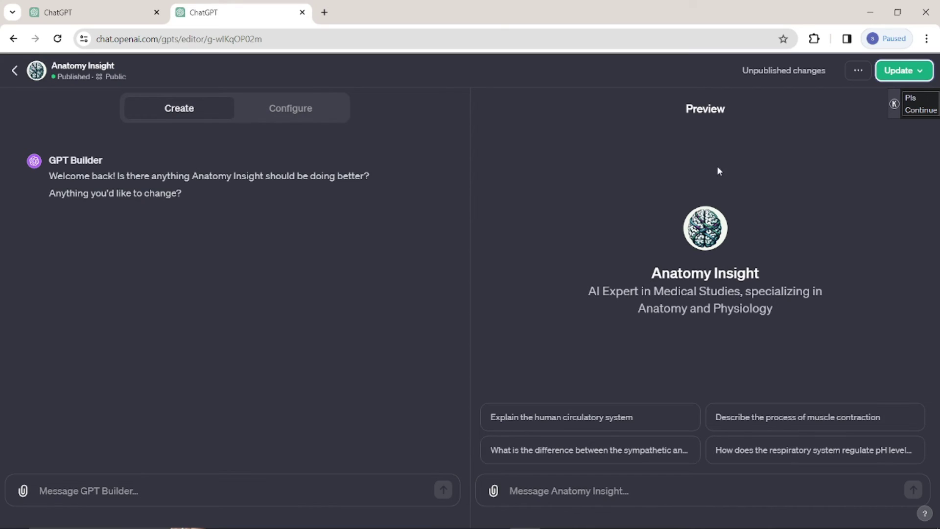
- Publish the Anatomy Insight update from the GPT editor, keeping the Public option
{"action": "left_click", "coordinate": [921, 71]}
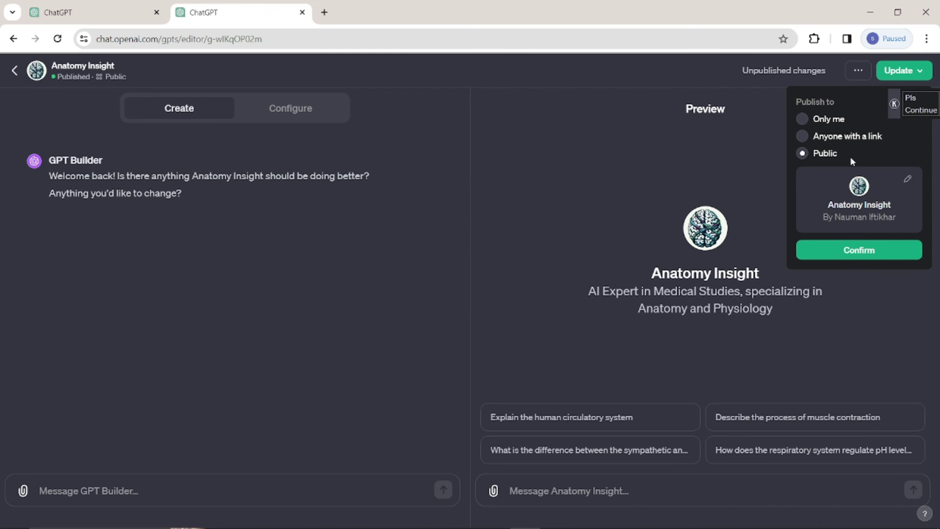
{"action": "left_click", "coordinate": [847, 253]}
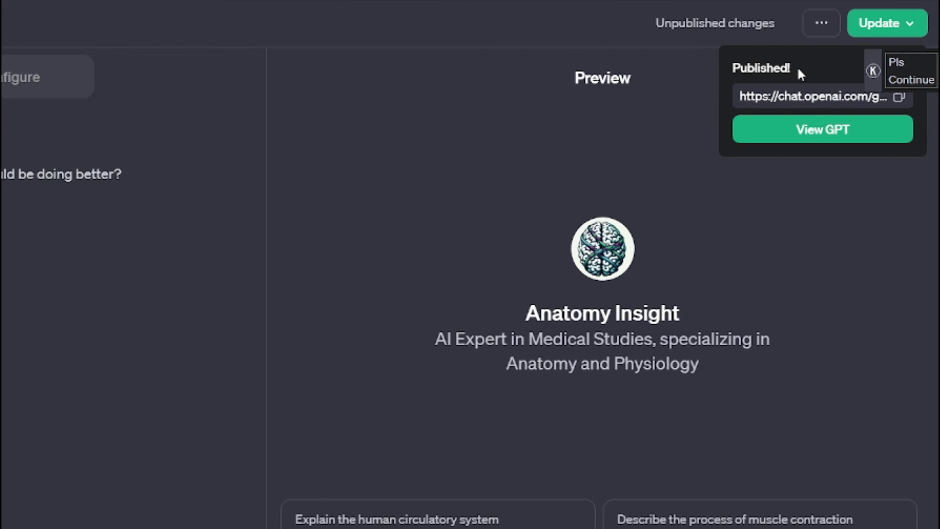
{"action": "left_click_drag", "start_coordinate": [790, 68], "coordinate": [733, 71]}
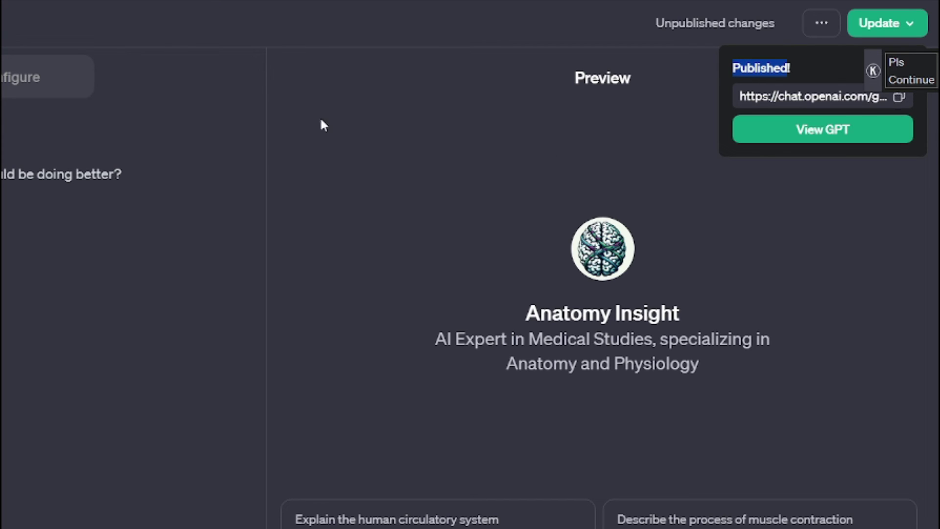
- Open Anatomy Insight's published link in a new browser tab to check it, and return to the editor tab
{"action": "key", "text": "ctrl+t"}
{"action": "type", "text": "https://chat.openai.com/g/g-wlKqOP02m-anatomy-insight"}
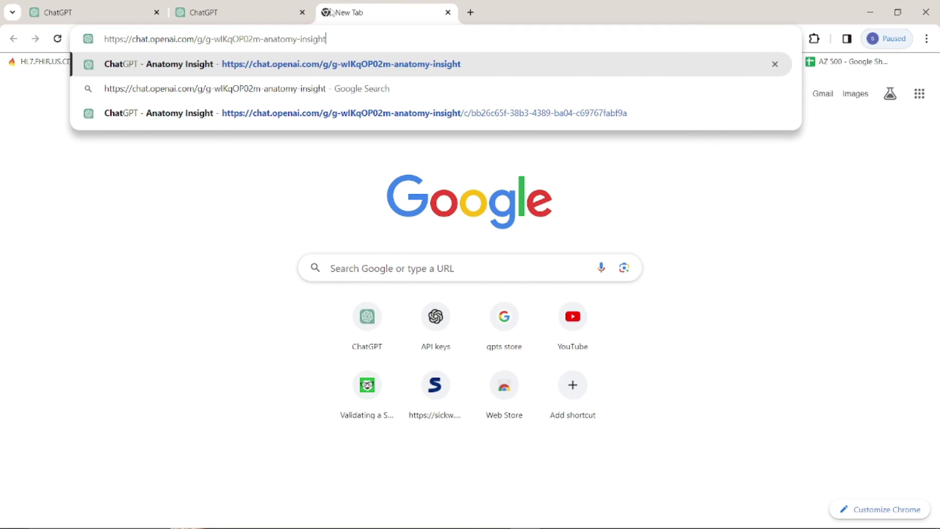
{"action": "key", "text": "Return"}
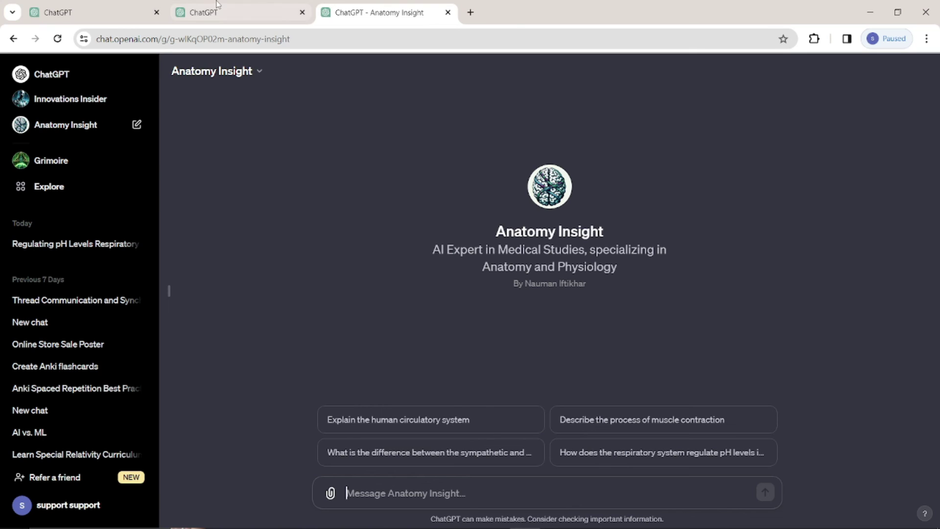
{"action": "left_click", "coordinate": [264, 12]}
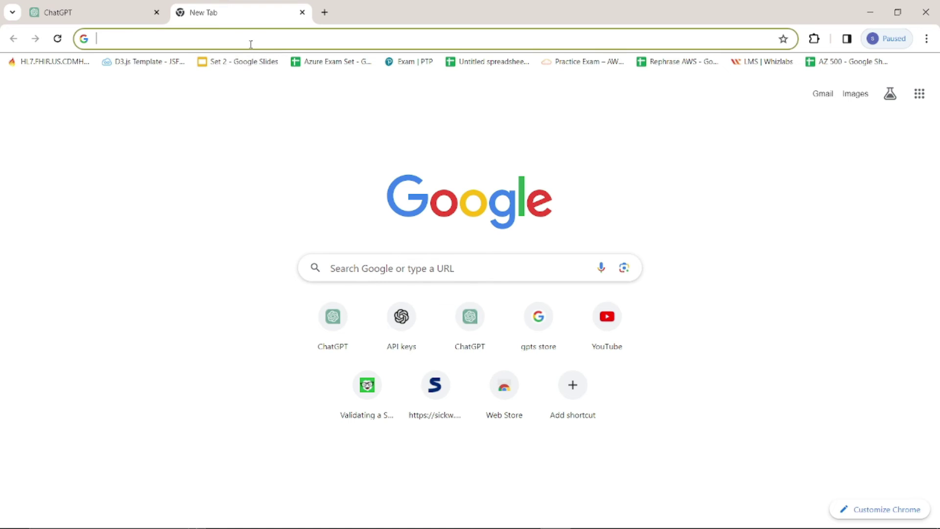
- Open gptshunter.com in the new tab and look over its GPT count, categories and featured GPTs
{"action": "left_click", "coordinate": [251, 41]}
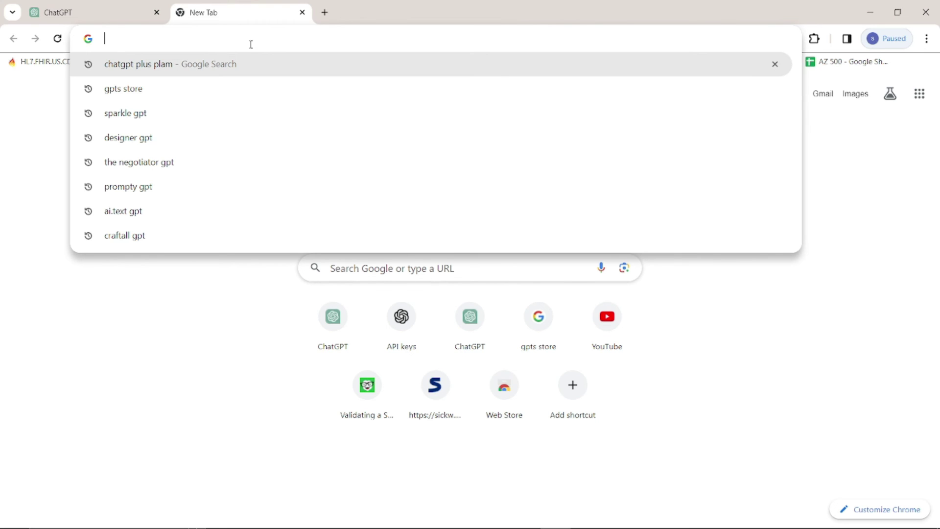
{"action": "type", "text": "gp"}
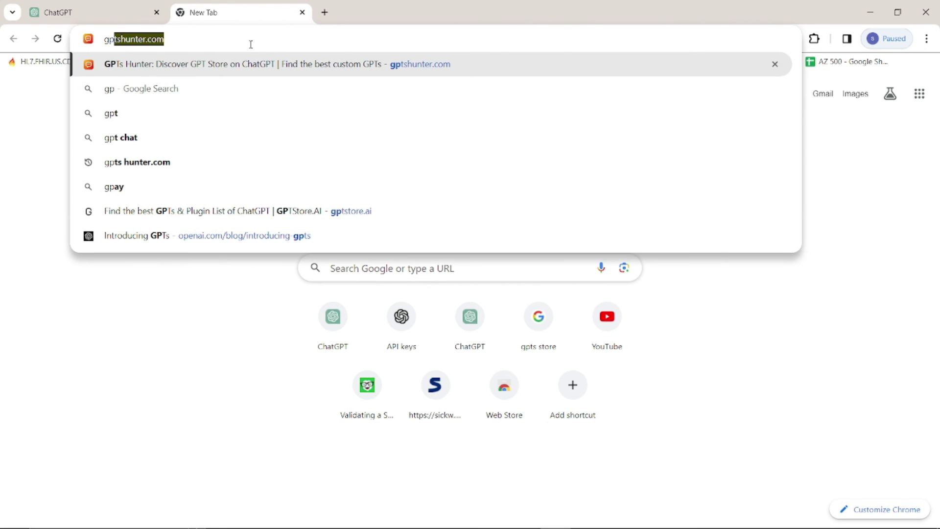
{"action": "key", "text": "Return"}
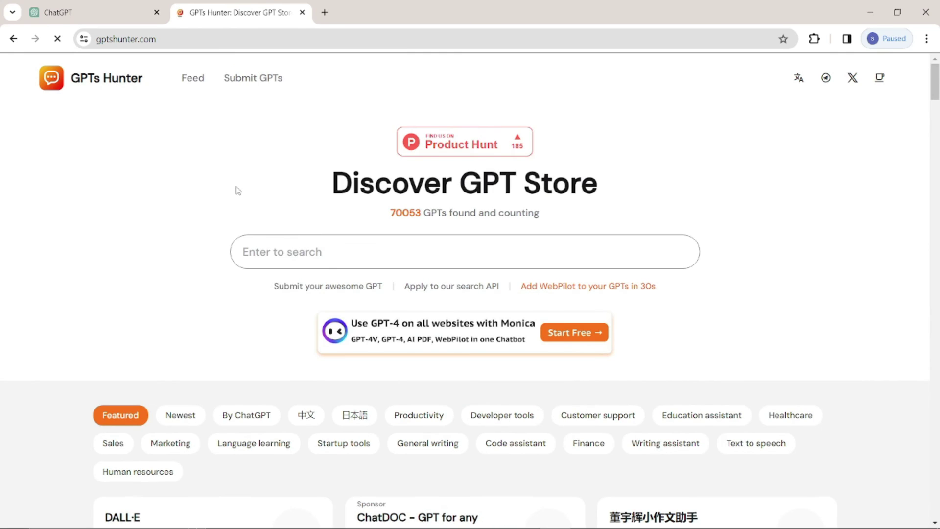
{"action": "scroll", "coordinate": [284, 357], "scroll_direction": "down", "scroll_amount": 6}
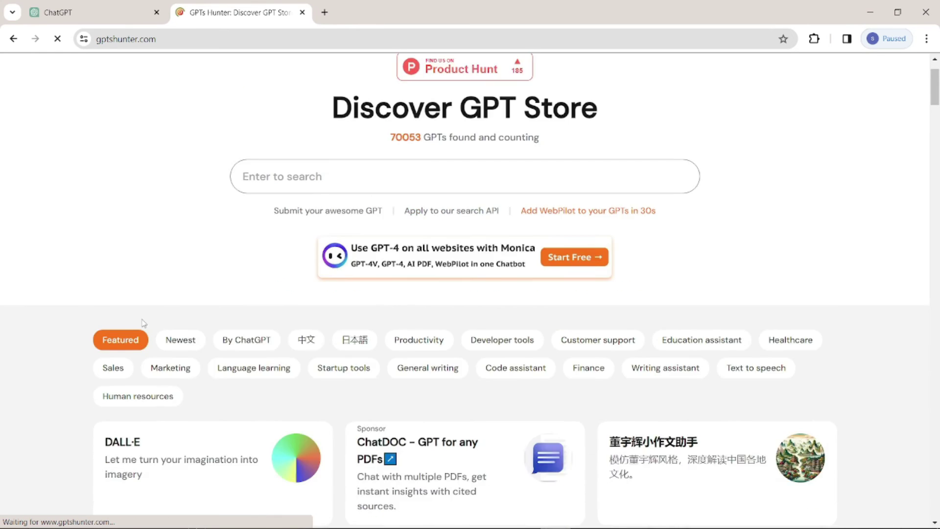
{"action": "scroll", "coordinate": [100, 310], "scroll_direction": "up", "scroll_amount": 6}
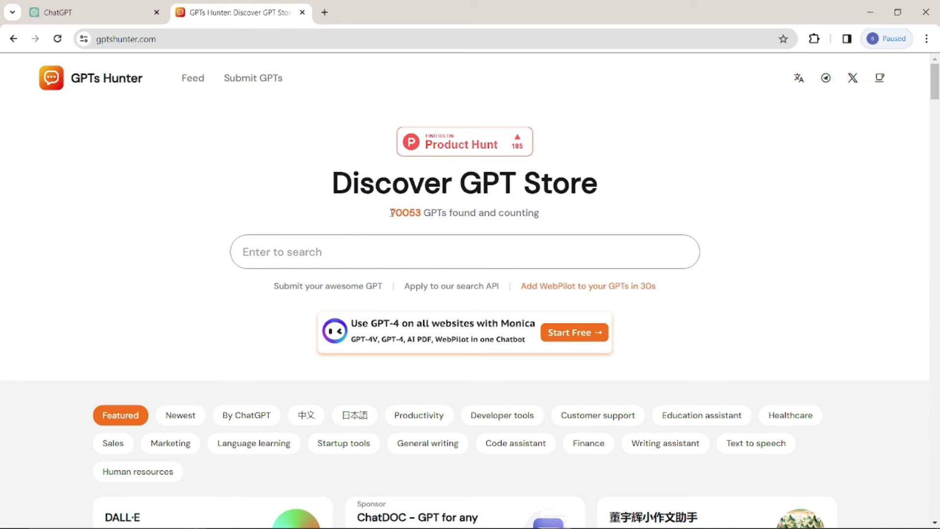
{"action": "left_click_drag", "start_coordinate": [391, 212], "coordinate": [585, 216]}
{"action": "scroll", "coordinate": [57, 286], "scroll_direction": "down", "scroll_amount": 5}
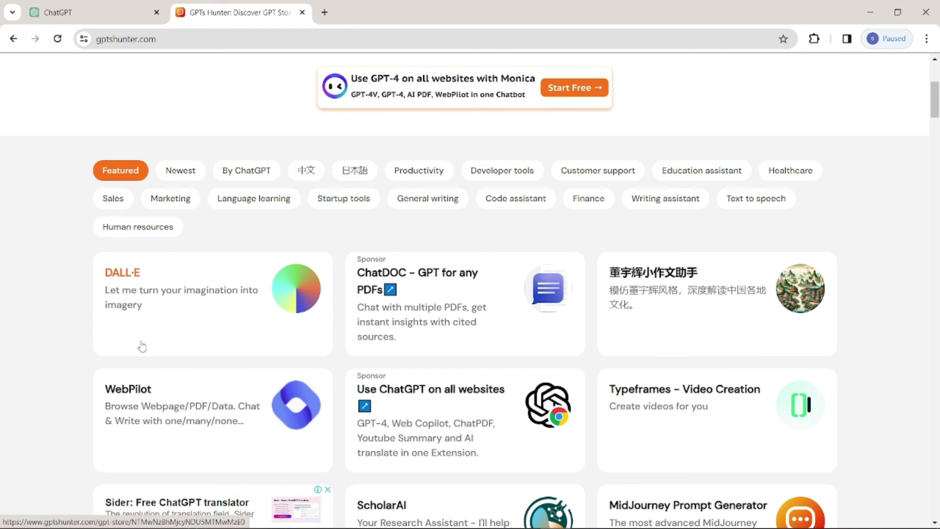
{"action": "scroll", "coordinate": [178, 336], "scroll_direction": "down", "scroll_amount": 10}
{"action": "scroll", "coordinate": [182, 338], "scroll_direction": "up", "scroll_amount": 10}
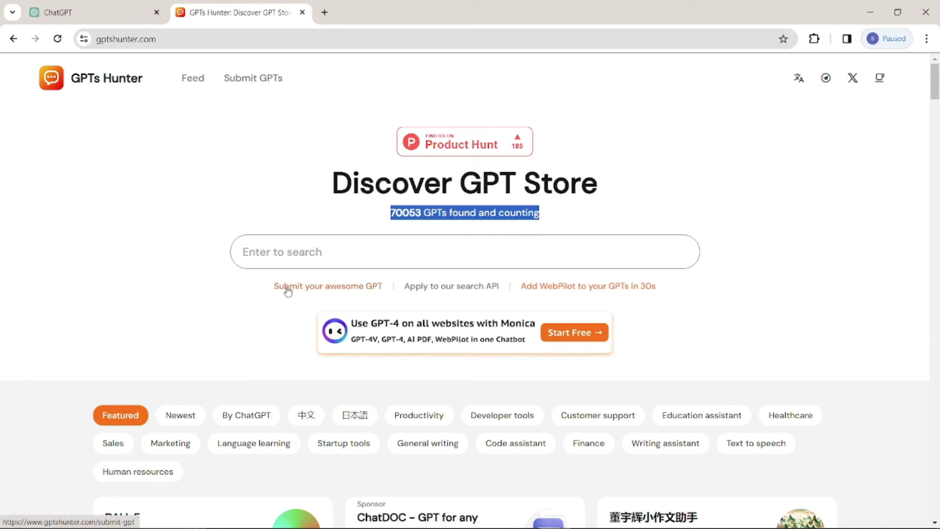
- Open the GPT submission form on GPTs Hunter and fill in the contact's e-mail
{"action": "left_click", "coordinate": [333, 292]}
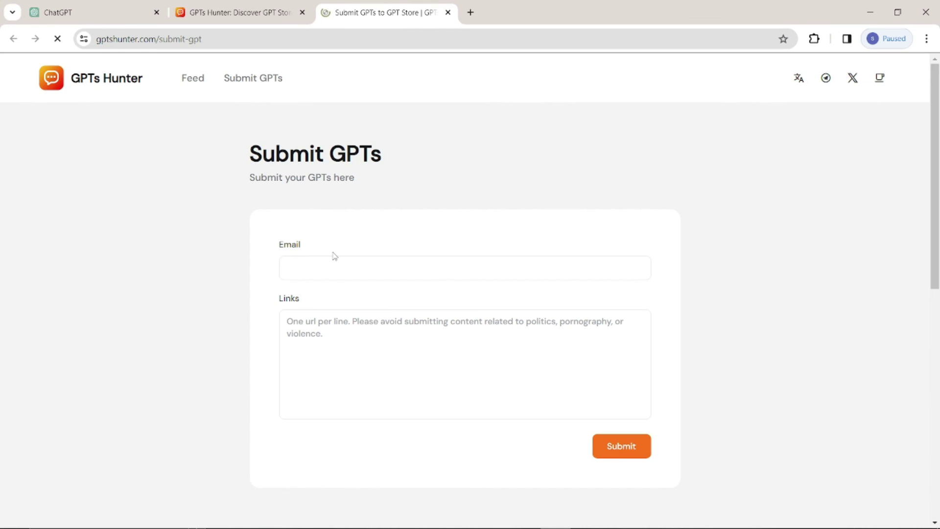
{"action": "left_click", "coordinate": [308, 266]}
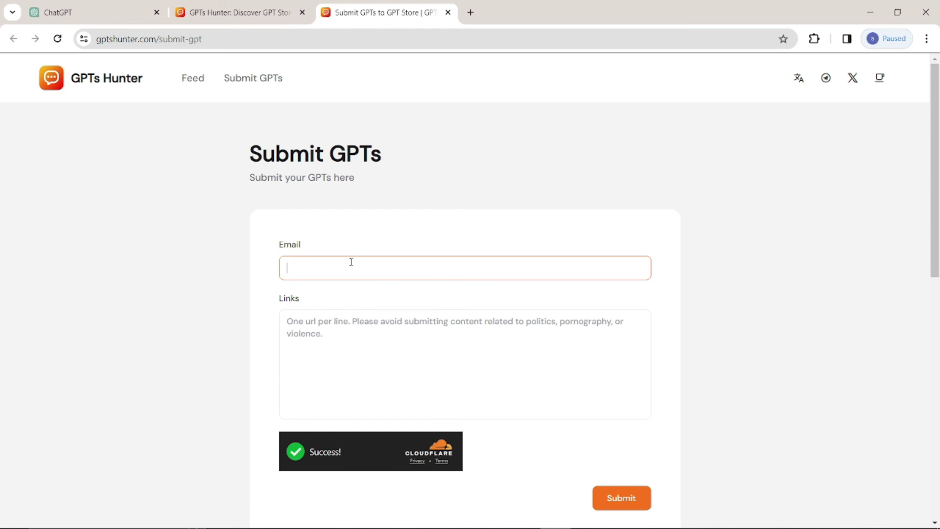
{"action": "type", "text": "sipport"}
{"action": "key", "text": "BackSpace"}
{"action": "key", "text": "BackSpace"}
{"action": "left_click", "coordinate": [284, 346]}
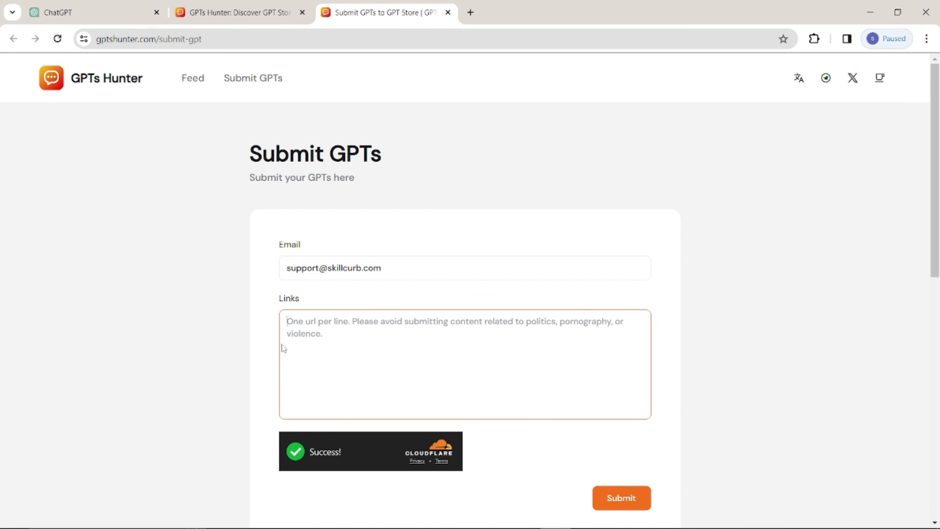
- Copy Anatomy Insight's published link from the GPT editor and enter it under Links in the GPTs Hunter submission form
{"action": "left_click", "coordinate": [52, 9]}
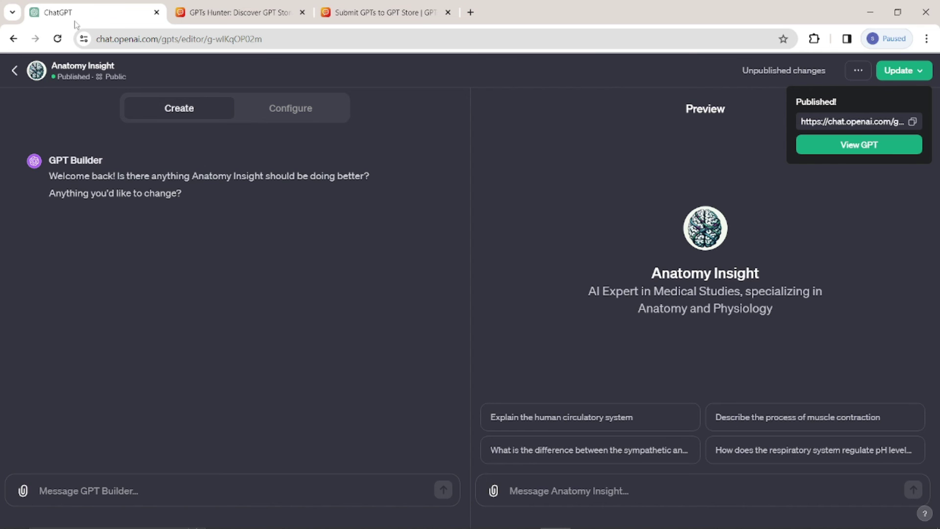
{"action": "left_click", "coordinate": [913, 123]}
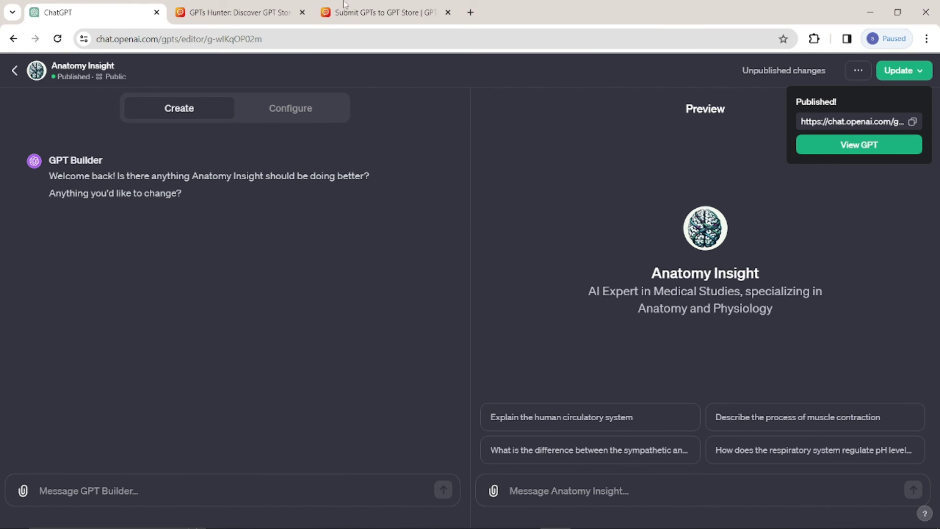
{"action": "left_click", "coordinate": [384, 13]}
{"action": "left_click", "coordinate": [343, 341]}
{"action": "type", "text": "https://chat.openai.com/g/g-wlKqOPO2m-anatomy-insight"}
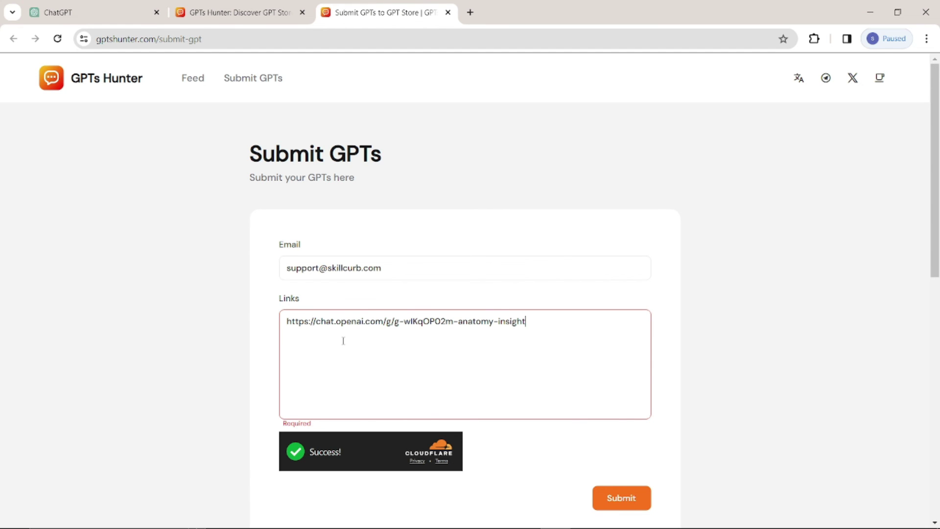
- Submit the GPTs Hunter form with the Anatomy Insight link and dismiss the message
{"action": "scroll", "coordinate": [707, 339], "scroll_direction": "down", "scroll_amount": 4}
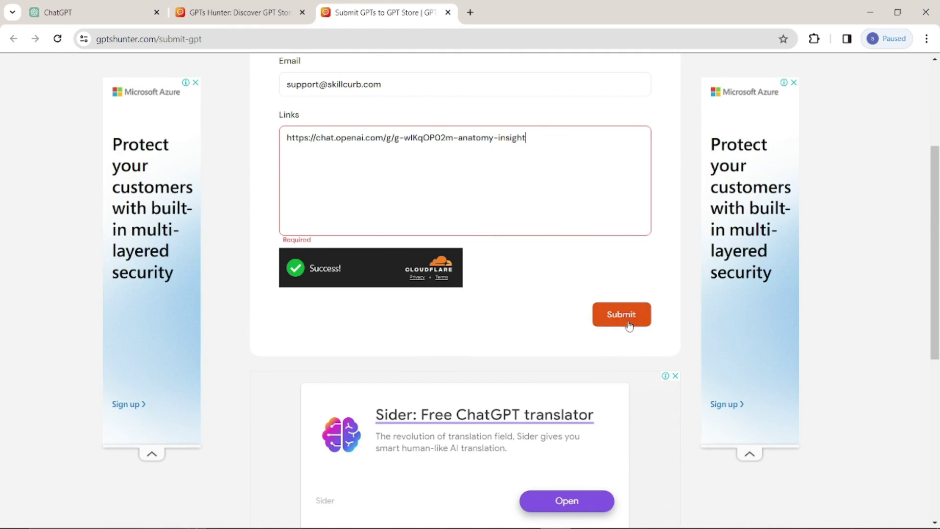
{"action": "left_click", "coordinate": [624, 321]}
{"action": "left_click_drag", "start_coordinate": [348, 90], "coordinate": [546, 90]}
{"action": "left_click", "coordinate": [582, 122]}
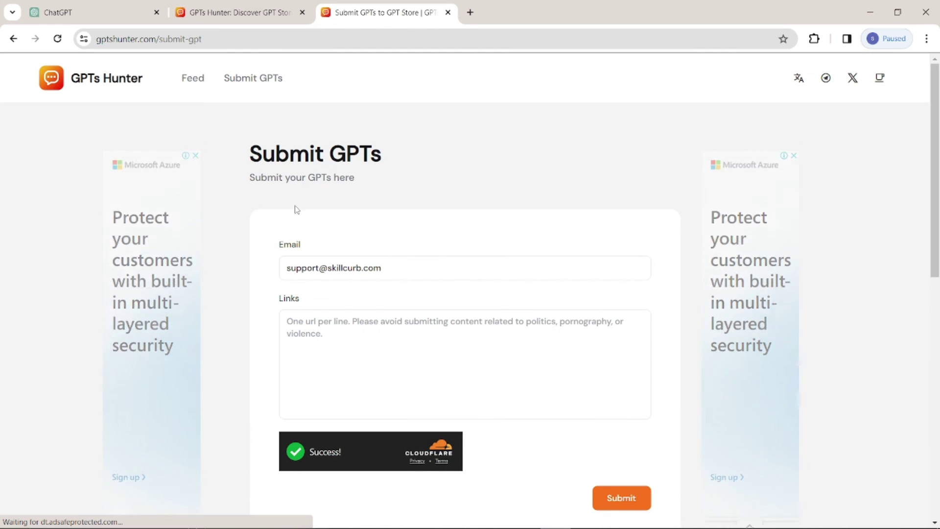
- Go back to the GPTs Hunter home page and browse the featured GPT listings
{"action": "left_click", "coordinate": [118, 93]}
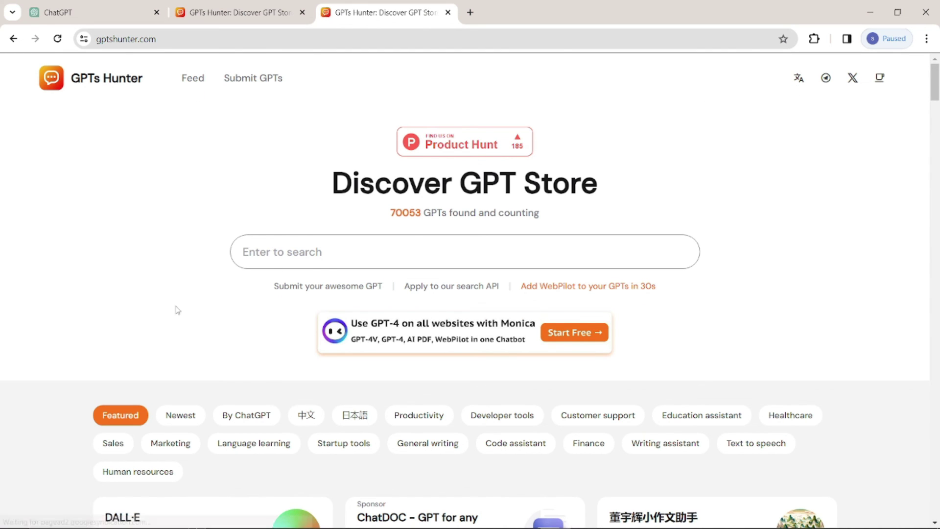
{"action": "scroll", "coordinate": [224, 297], "scroll_direction": "down", "scroll_amount": 5}
{"action": "scroll", "coordinate": [224, 296], "scroll_direction": "down", "scroll_amount": 3}
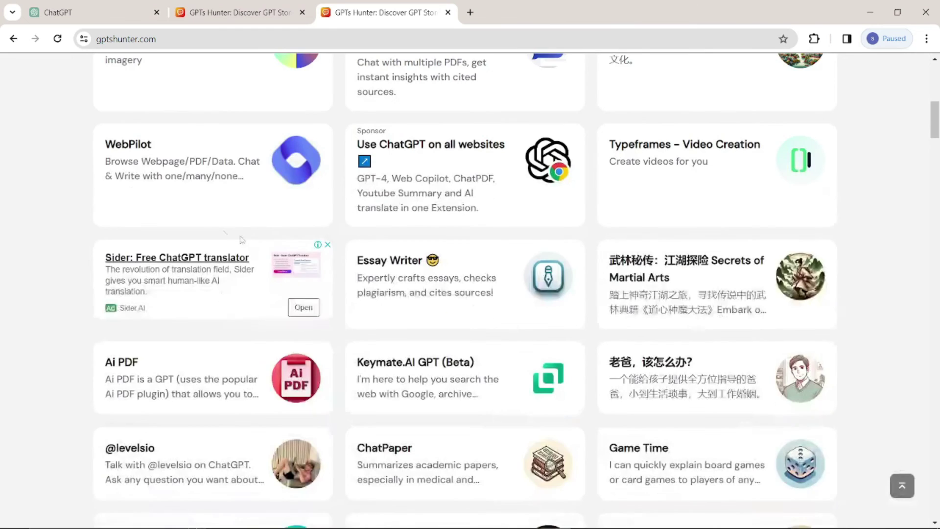
{"action": "scroll", "coordinate": [228, 246], "scroll_direction": "up", "scroll_amount": 8}
{"action": "scroll", "coordinate": [84, 329], "scroll_direction": "down", "scroll_amount": 5}
{"action": "scroll", "coordinate": [390, 369], "scroll_direction": "down", "scroll_amount": 1}
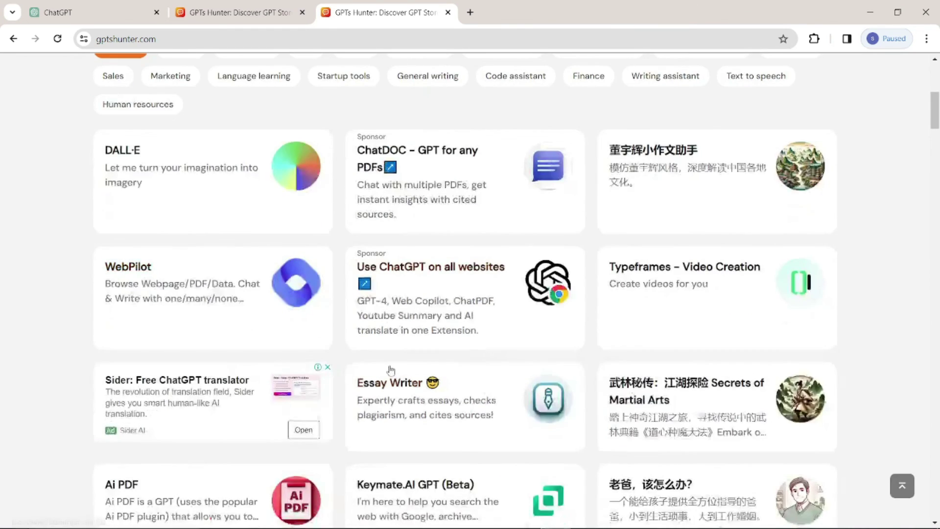
{"action": "scroll", "coordinate": [315, 361], "scroll_direction": "up", "scroll_amount": 6}
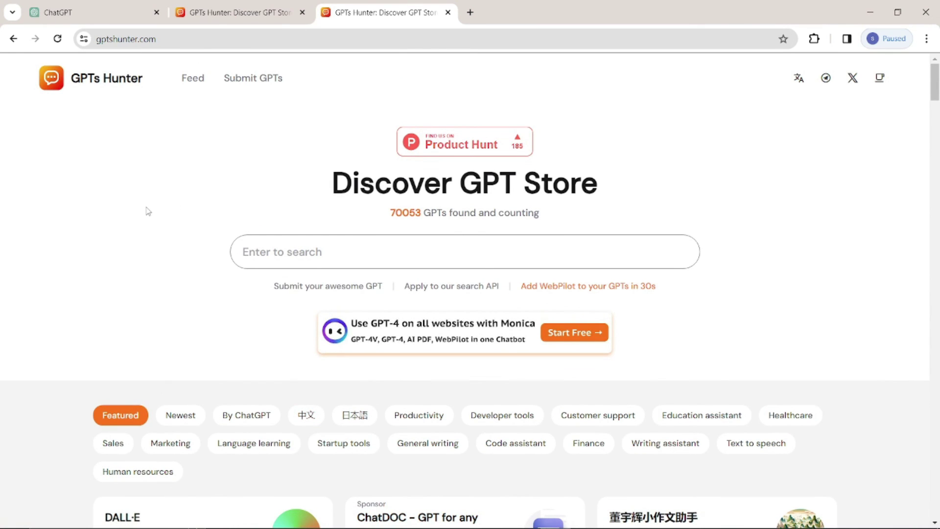